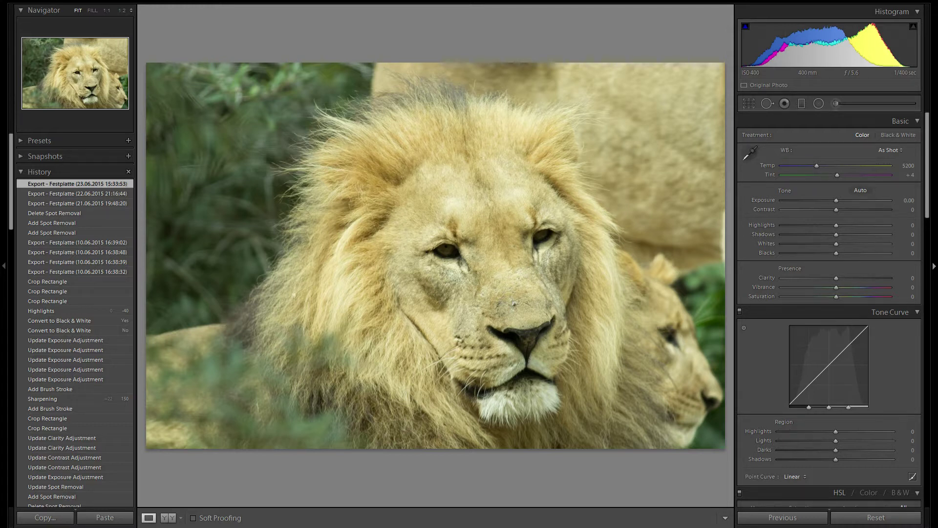
Step: Preview the finished black-and-white lion edit from history
key(ctrl+z)
key(ctrl+z)
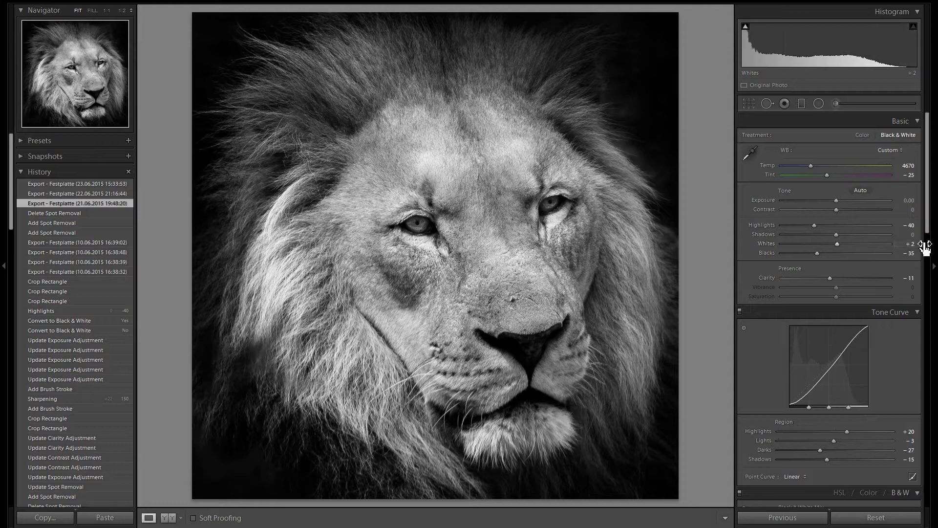
Step: Switch to the unedited colour copy of the lion photo
key(Right)
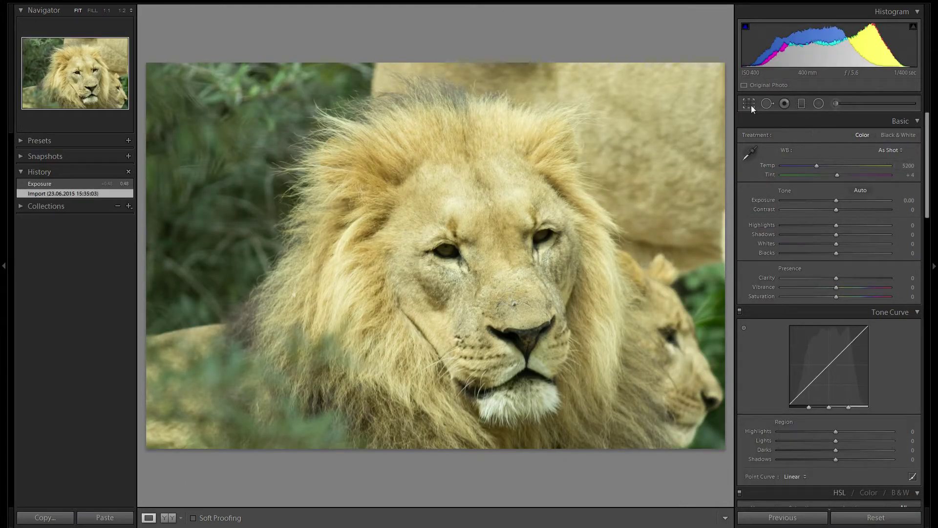
Step: Start a crop locked to a 1 x 1 square aspect ratio
click(748, 103)
click(887, 137)
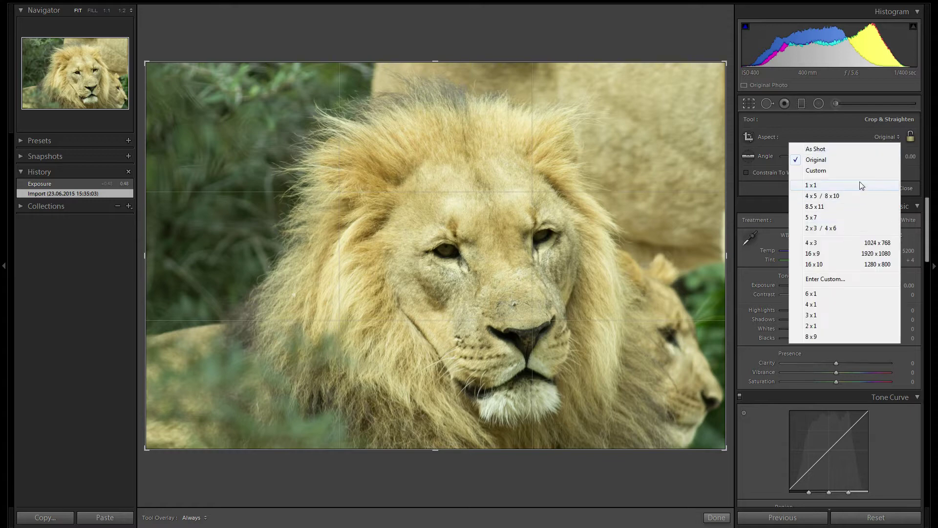
click(860, 184)
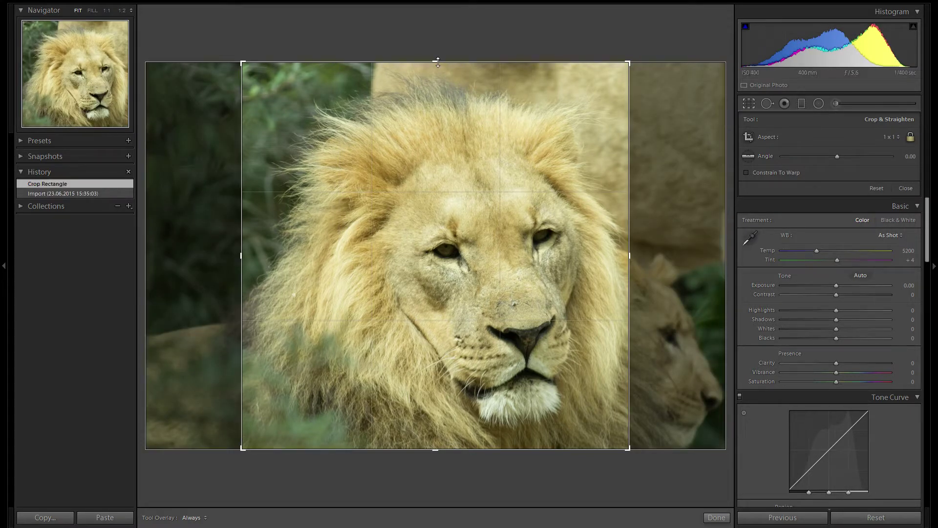
Step: Size and position the square crop tightly around the lion's head, then apply it
drag(500, 152, 403, 145)
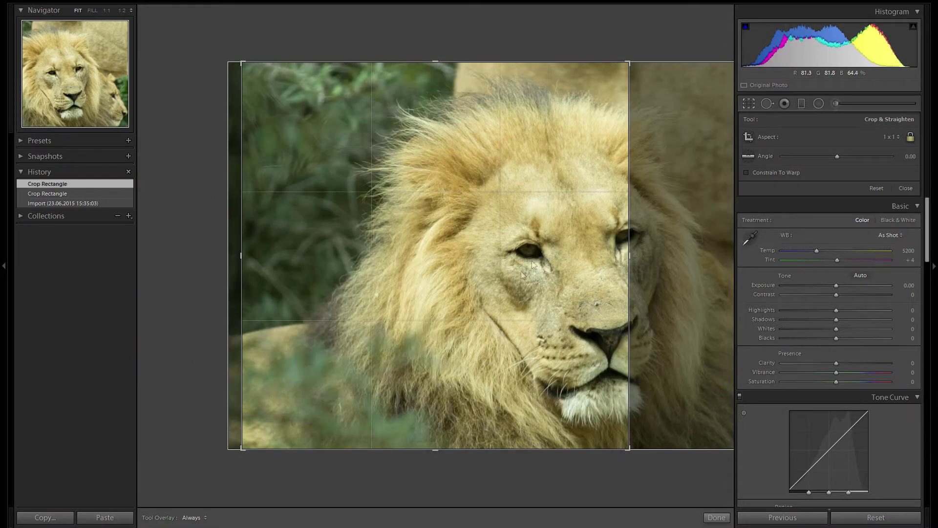
drag(503, 195, 412, 116)
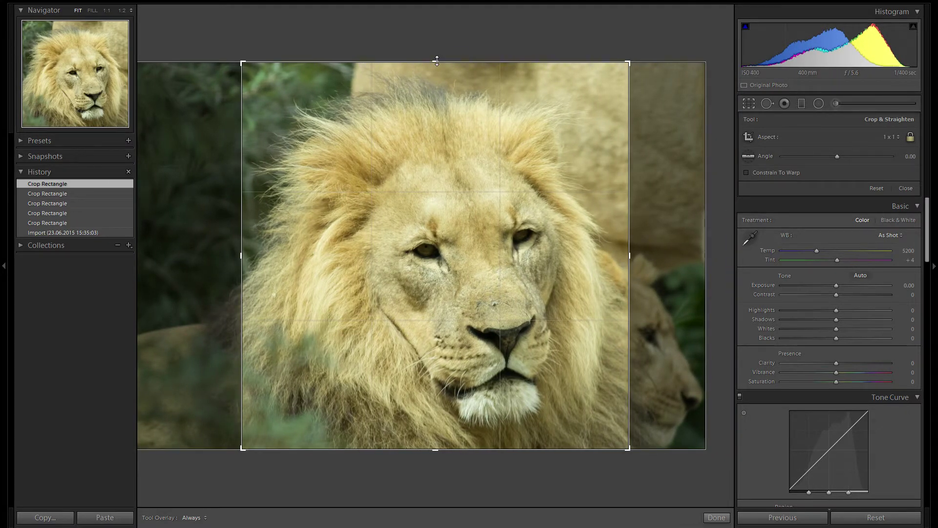
drag(438, 62, 439, 69)
mouse_move(460, 117)
mouse_down()
mouse_move(446, 108)
mouse_move(470, 120)
mouse_up()
drag(438, 70, 438, 73)
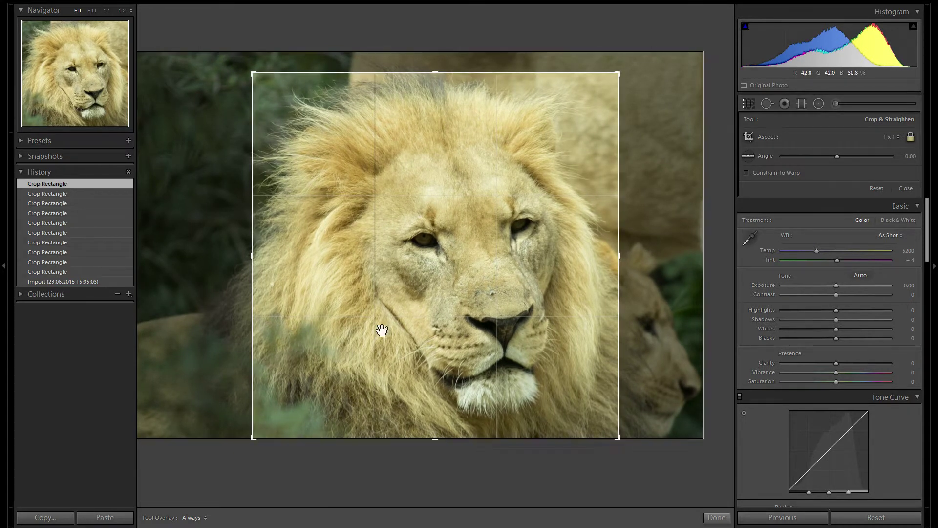
drag(394, 316, 337, 262)
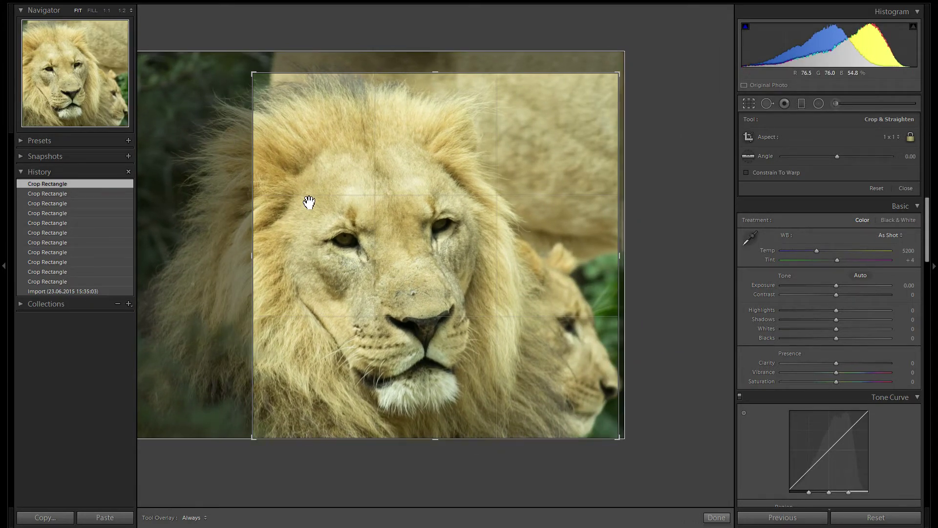
drag(328, 207, 412, 206)
drag(410, 99, 450, 84)
click(445, 92)
key(Return)
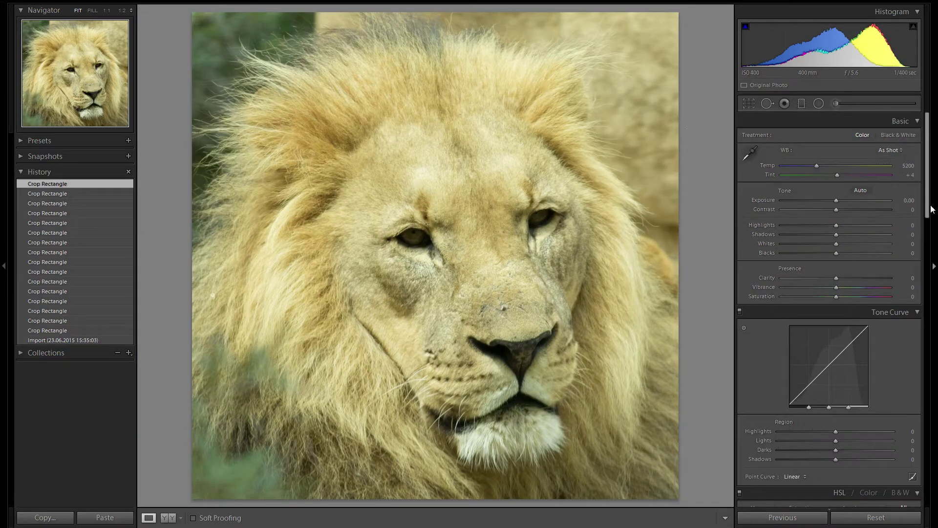
Step: Set Treatment to Black & White, compare against Color, and keep Black & White
click(904, 136)
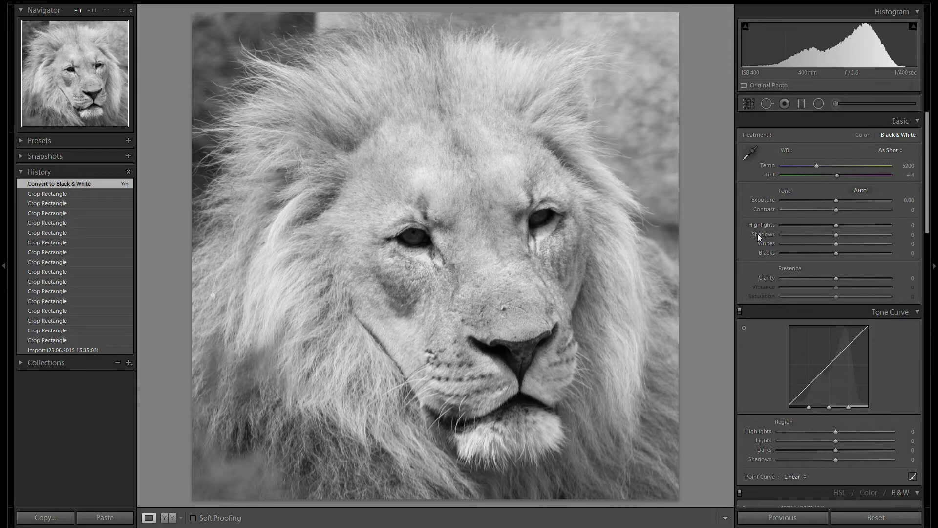
click(863, 136)
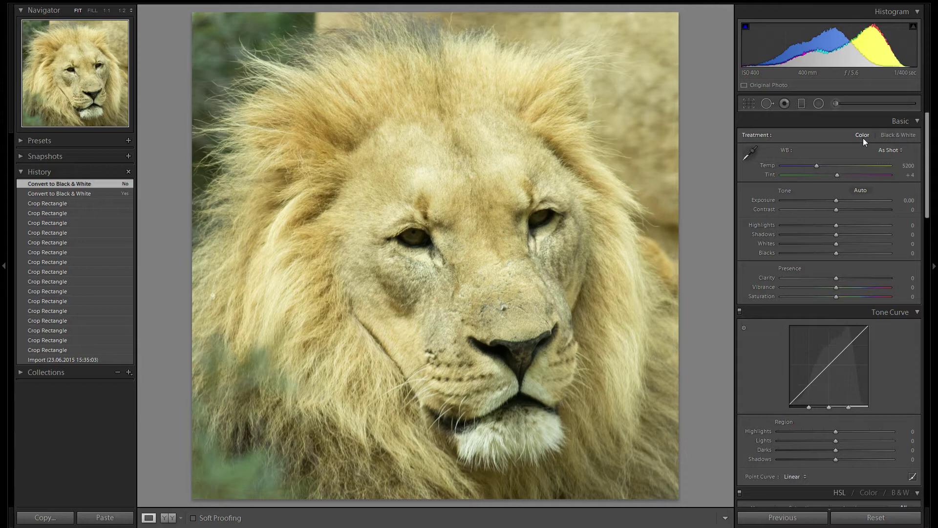
click(898, 135)
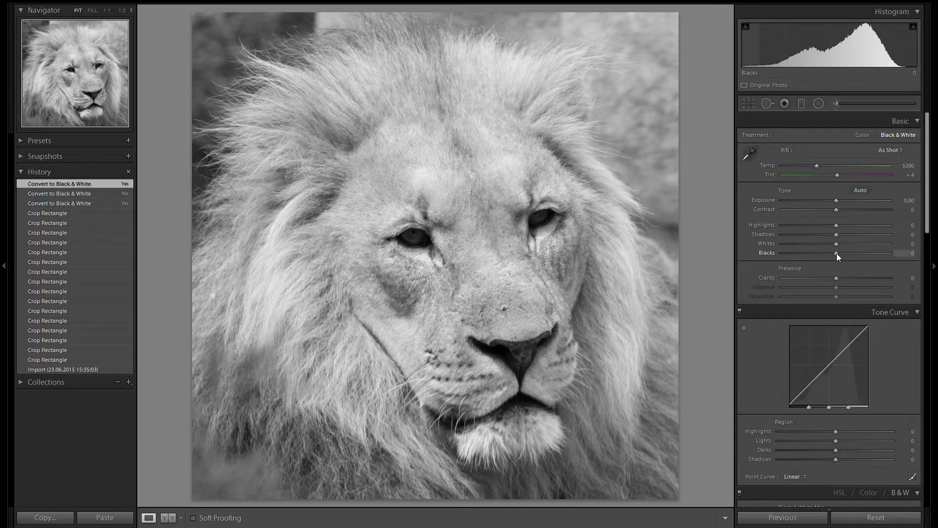
Step: Set Blacks to -24 and Highlights to -100, trying Clarity +100 before resetting it to 0
mouse_move(837, 253)
mouse_down()
mouse_move(811, 260)
mouse_move(823, 257)
mouse_up()
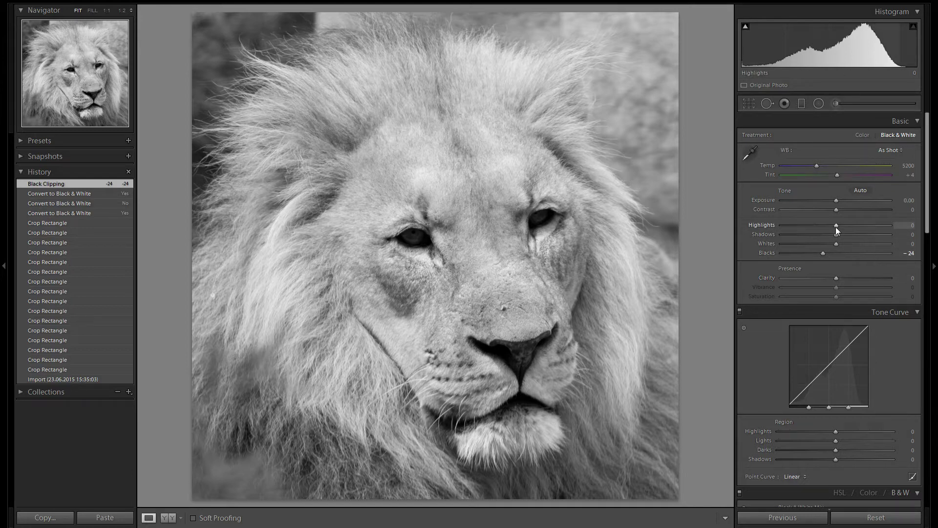
drag(836, 226, 766, 235)
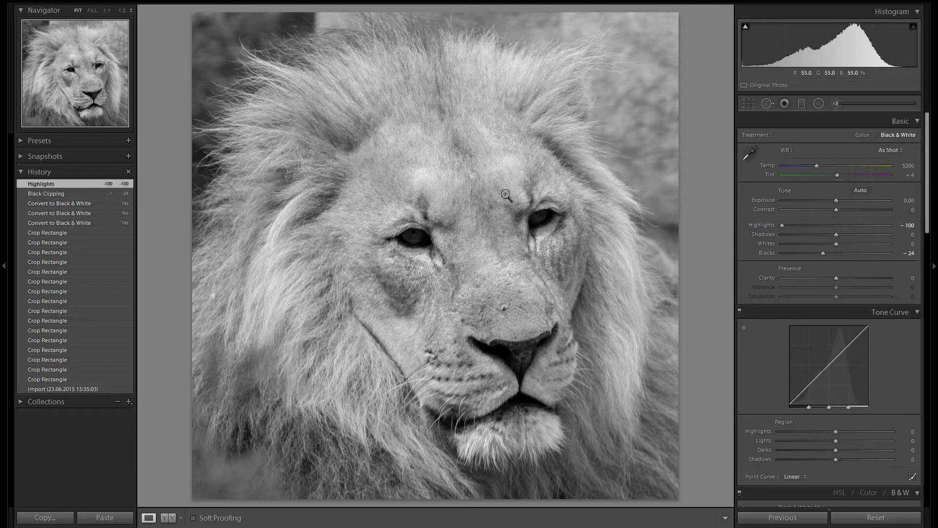
double_click(761, 225)
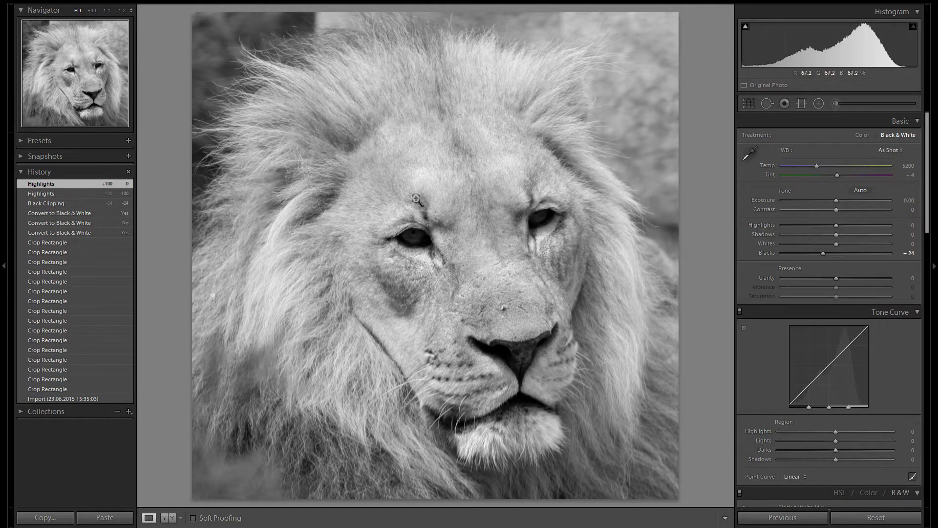
drag(837, 225, 712, 231)
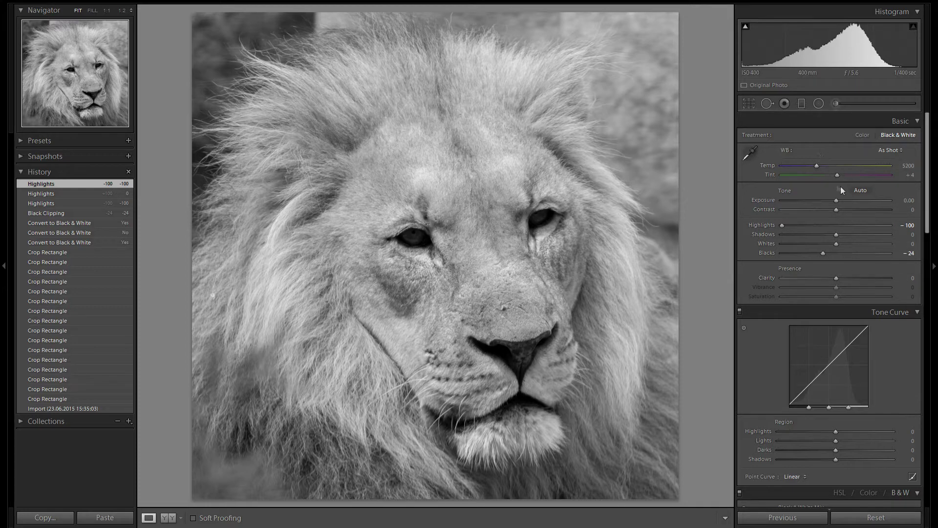
drag(835, 277, 930, 286)
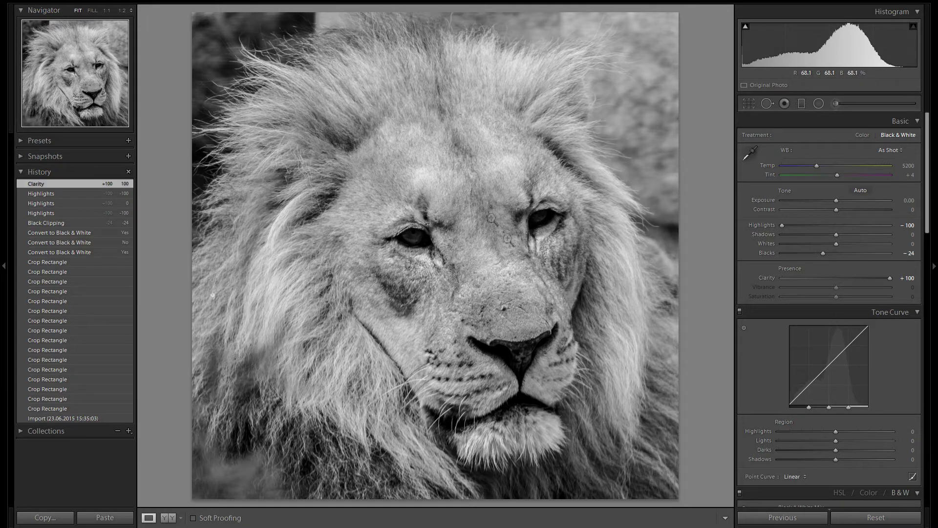
double_click(766, 276)
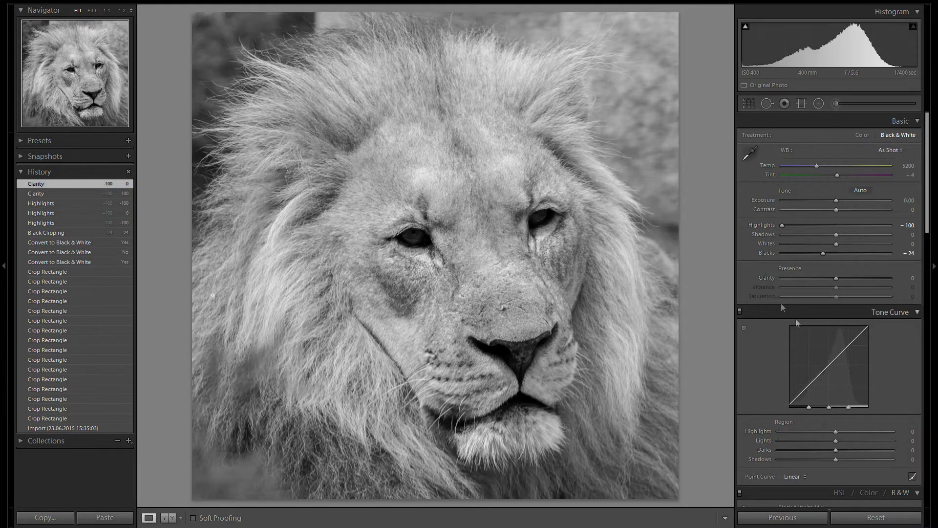
Step: With an adjustment brush of size 36 and feather 64, paint the mask over the background and mane
click(837, 104)
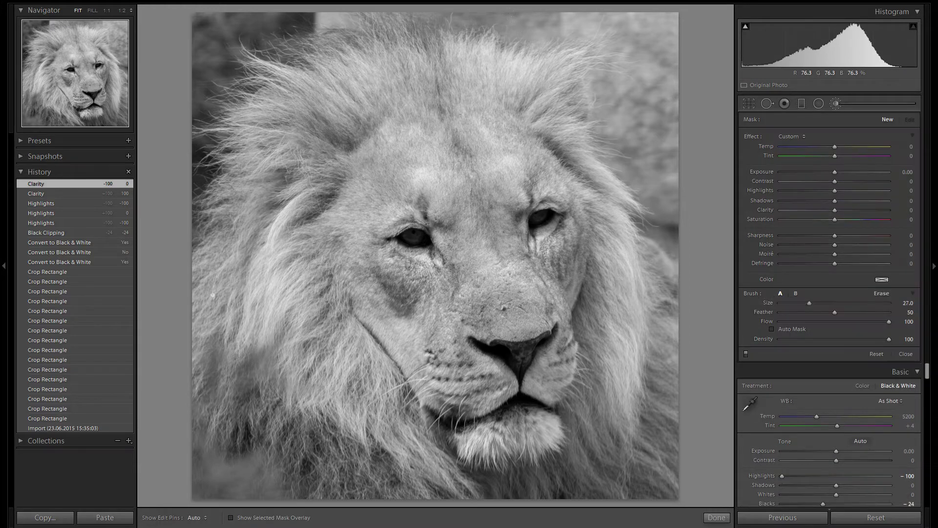
key(bracketright)
drag(843, 309, 849, 309)
click(631, 109)
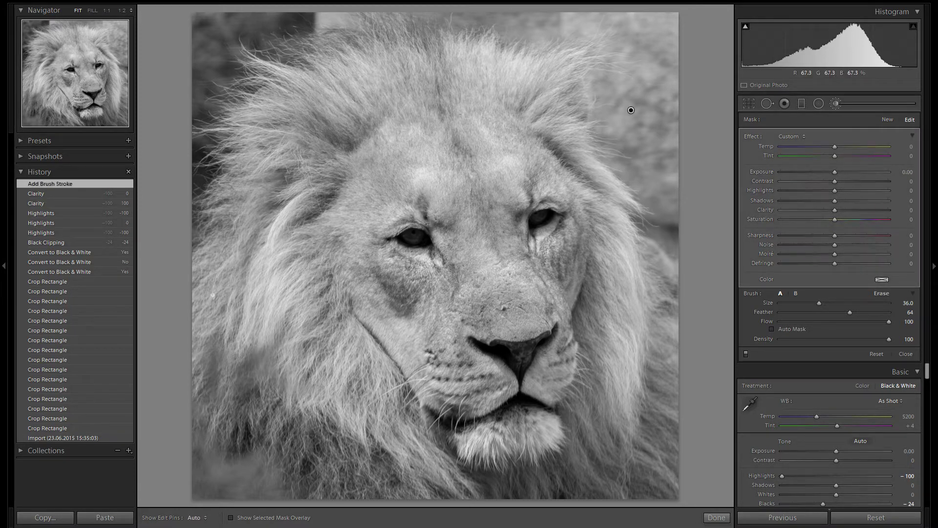
key(h)
click(631, 109)
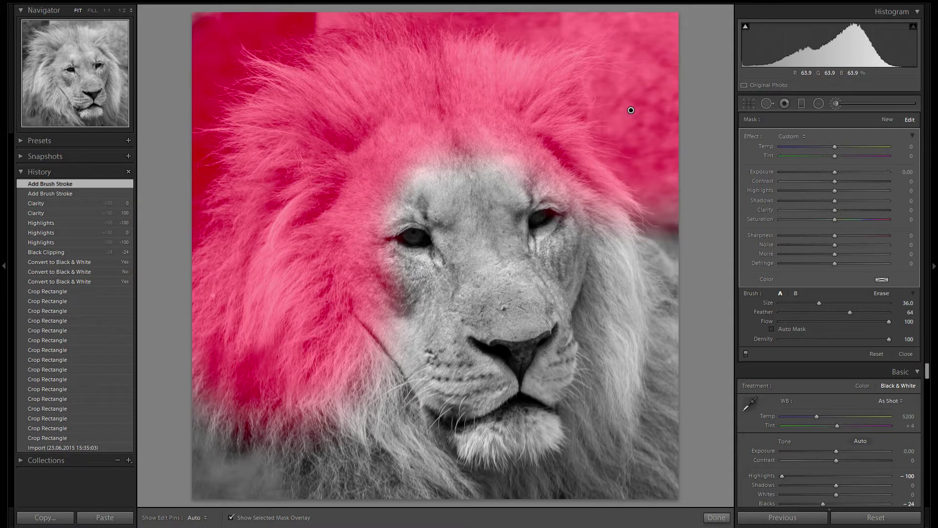
mouse_move(381, 342)
mouse_down()
mouse_move(245, 430)
mouse_move(415, 489)
mouse_move(234, 489)
mouse_move(195, 376)
mouse_up()
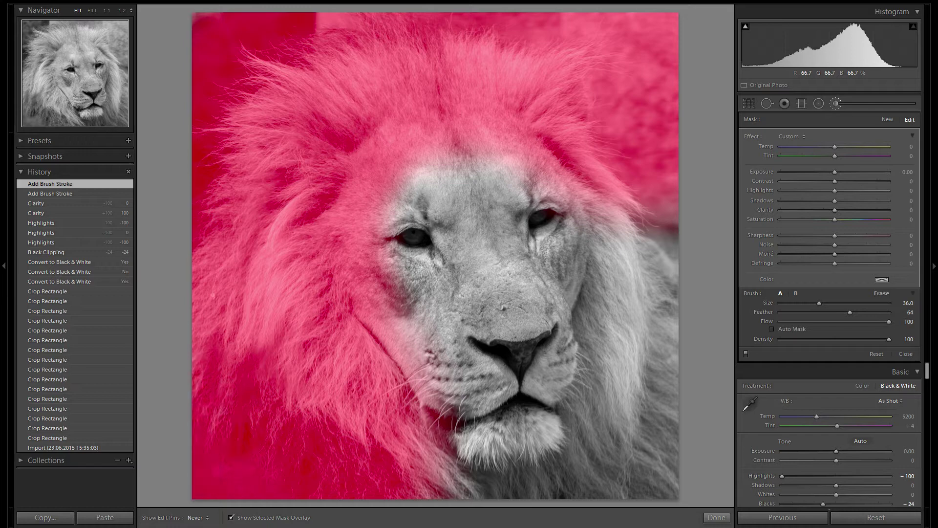
mouse_move(635, 191)
mouse_down()
mouse_move(630, 333)
mouse_move(576, 391)
mouse_move(610, 484)
mouse_move(537, 469)
mouse_move(464, 483)
mouse_move(430, 459)
mouse_move(425, 386)
mouse_up()
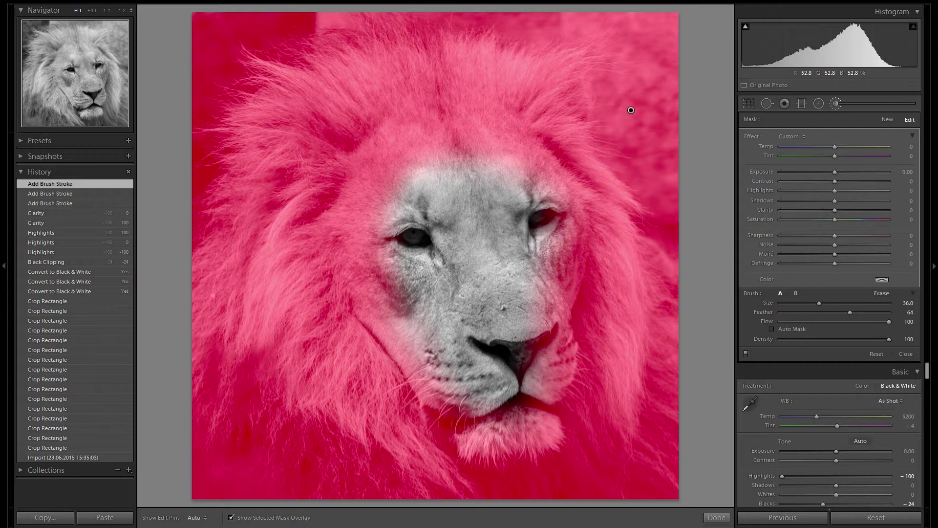
Step: Erase the mask from the face edges, forehead and chin, then hide the red overlay
key(alt)
key(h)
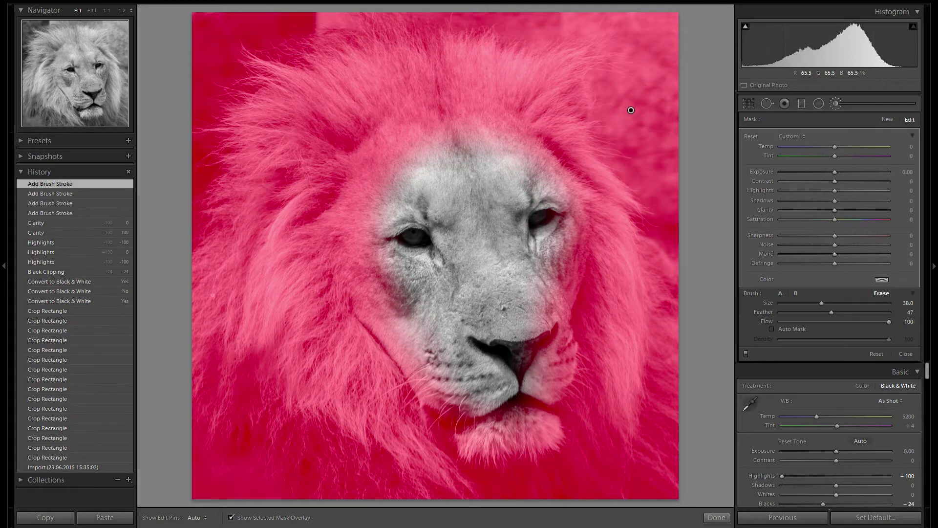
key(h)
mouse_move(386, 159)
mouse_down()
mouse_move(354, 274)
mouse_move(376, 342)
mouse_up()
drag(571, 235, 581, 322)
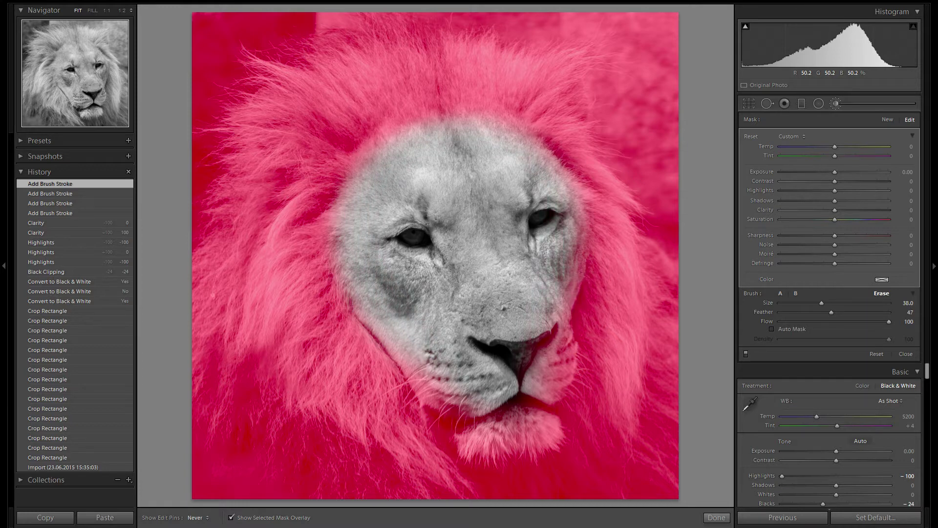
key(h)
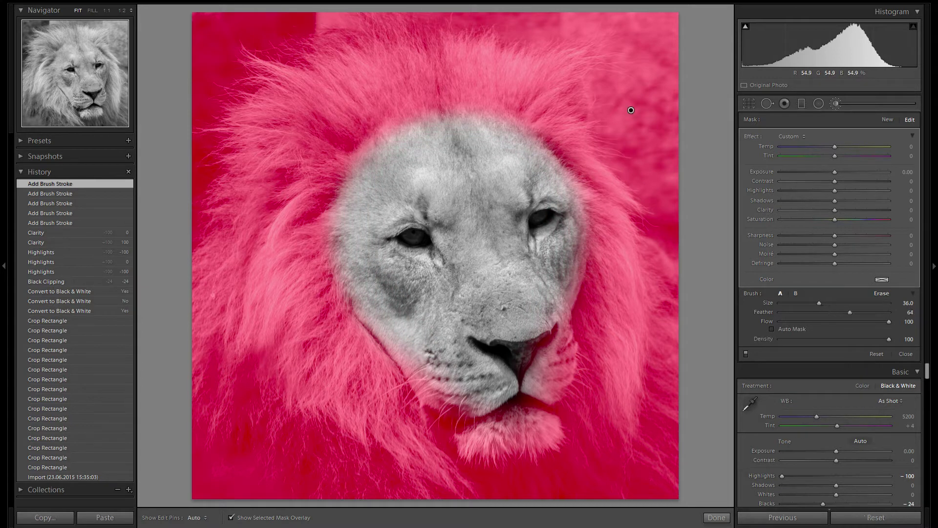
key(alt)
drag(430, 391, 489, 435)
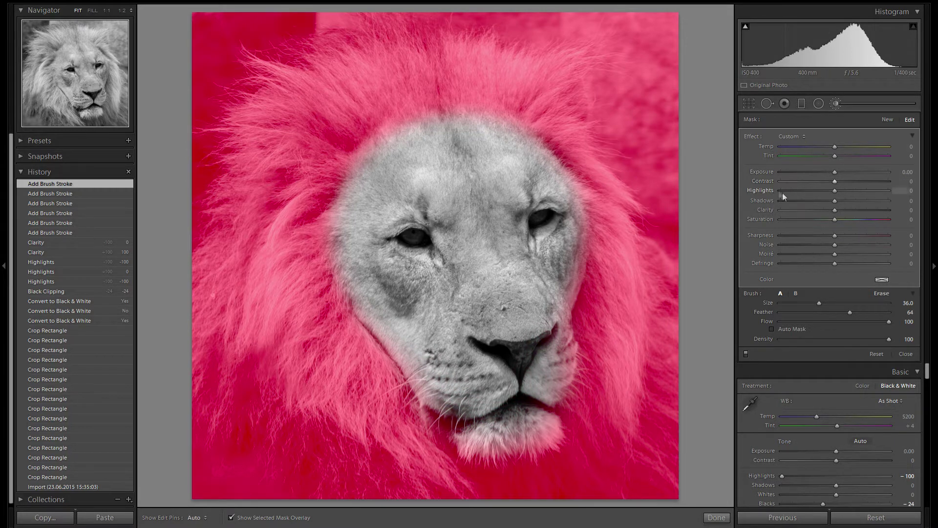
key(o)
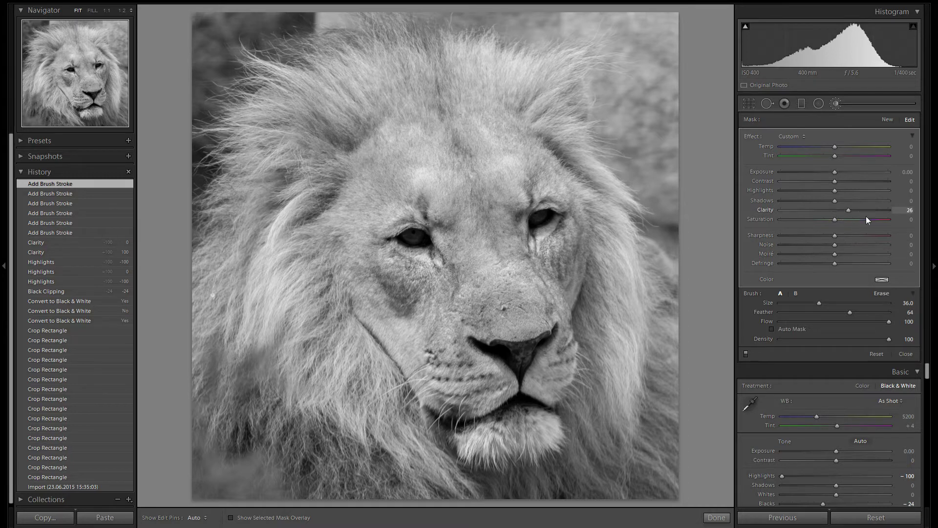
Step: Give the brushed mane area Clarity 100, Contrast 100 and Shadows -19, with Highlights reset to 0
drag(865, 220, 933, 222)
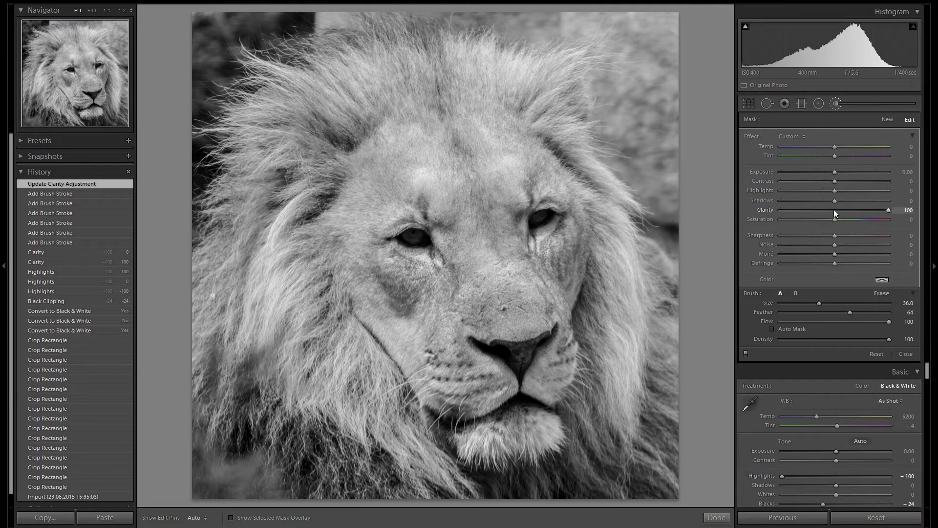
drag(834, 210, 923, 220)
drag(837, 180, 930, 202)
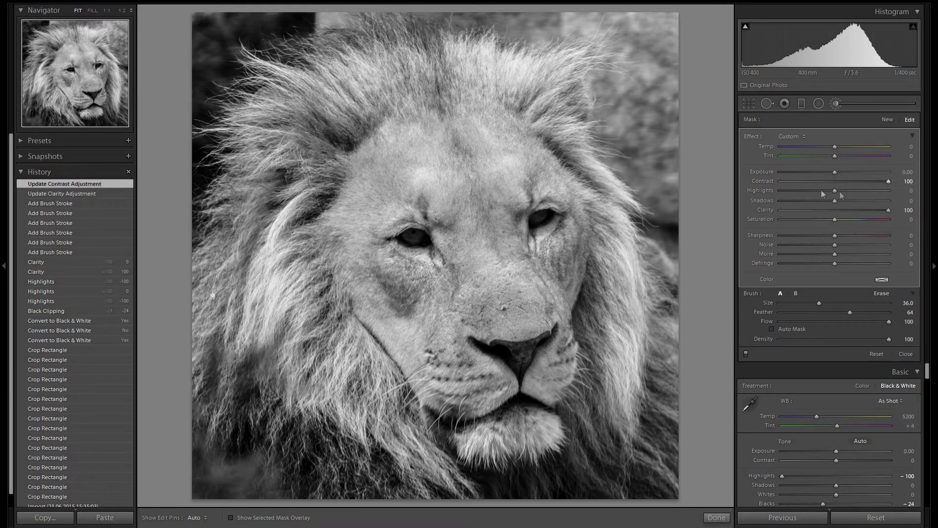
double_click(767, 181)
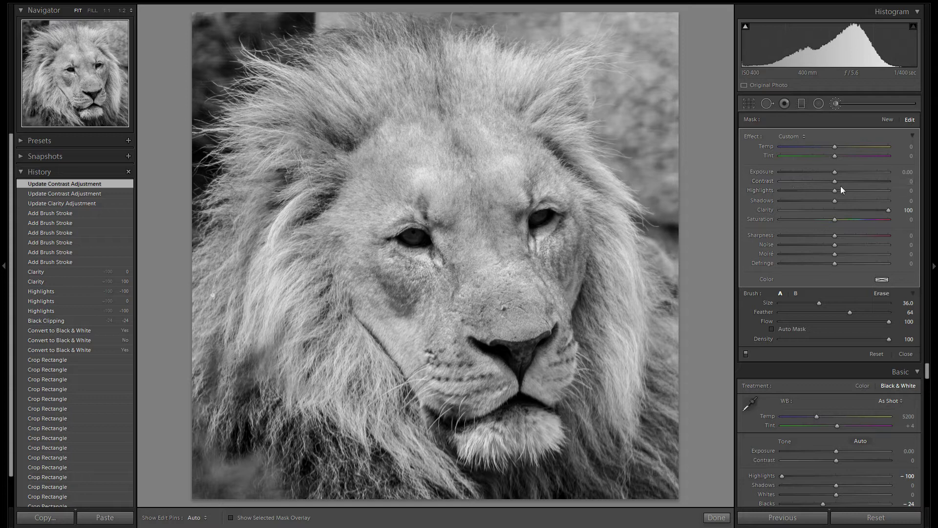
drag(836, 182, 889, 194)
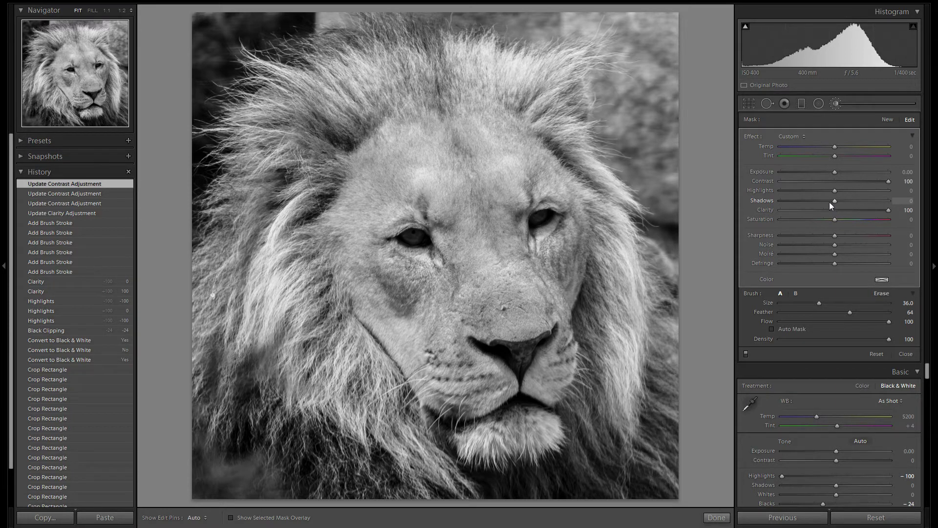
mouse_move(835, 201)
mouse_down()
mouse_move(781, 204)
mouse_move(828, 209)
mouse_up()
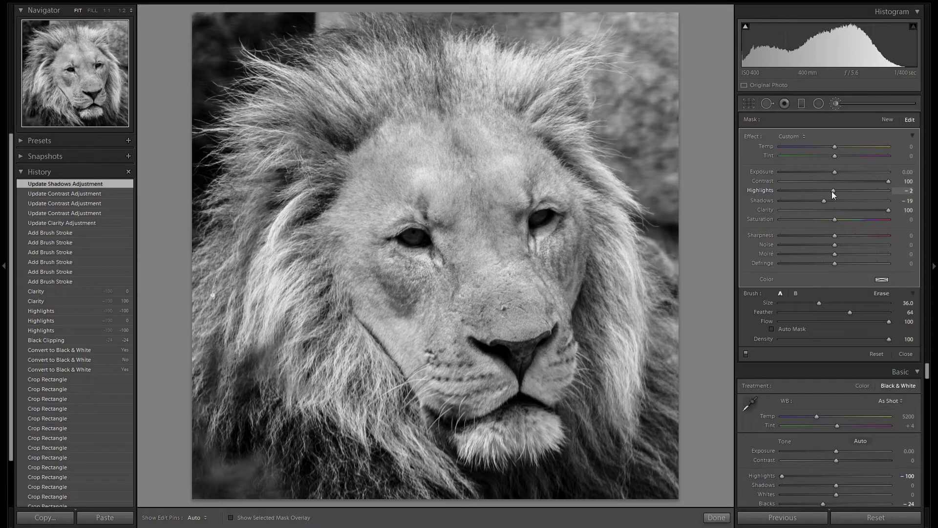
mouse_move(832, 192)
mouse_down()
mouse_move(800, 193)
mouse_move(842, 193)
mouse_move(818, 193)
mouse_move(829, 192)
mouse_up()
double_click(759, 190)
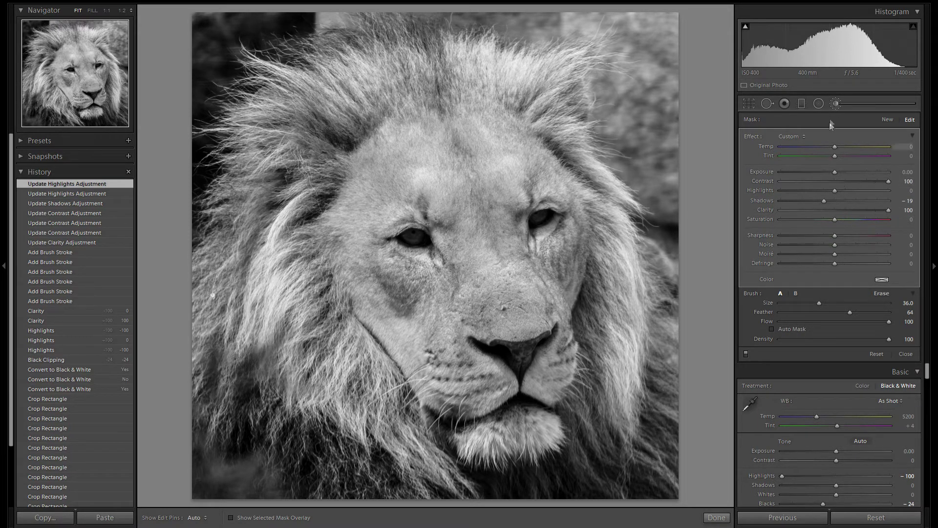
click(834, 105)
Step: Zoom to 1:1 on the lion's face in the Detail panel, inspecting the eye and nose
scroll(833, 261, down, 3)
scroll(853, 262, down, 5)
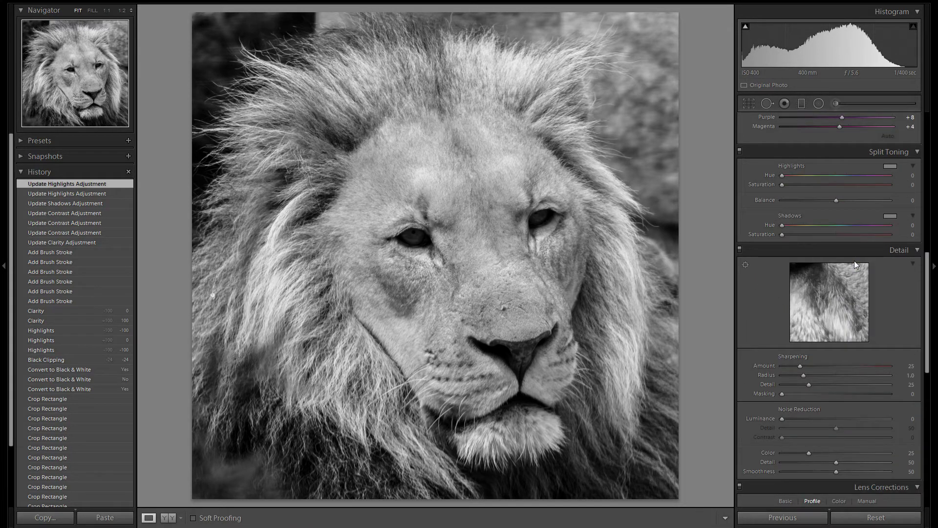
scroll(854, 262, down, 2)
click(639, 329)
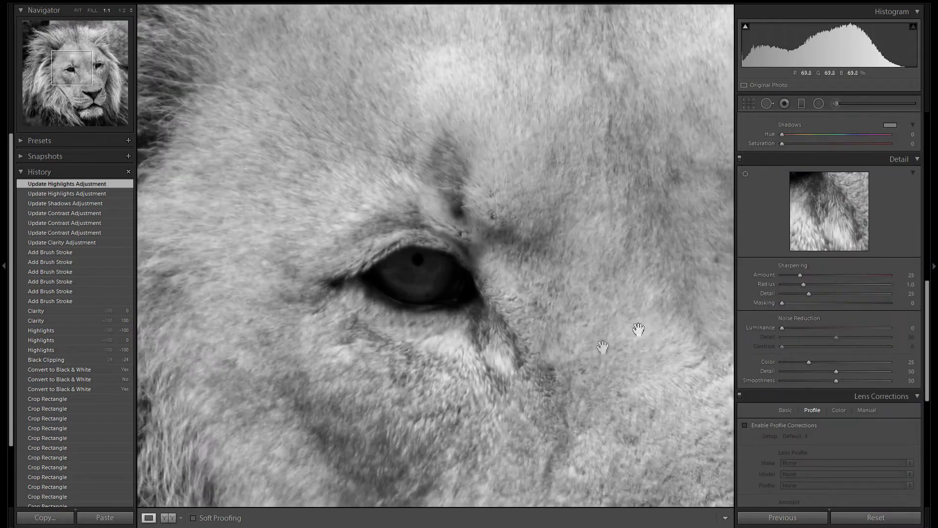
drag(615, 370, 528, 256)
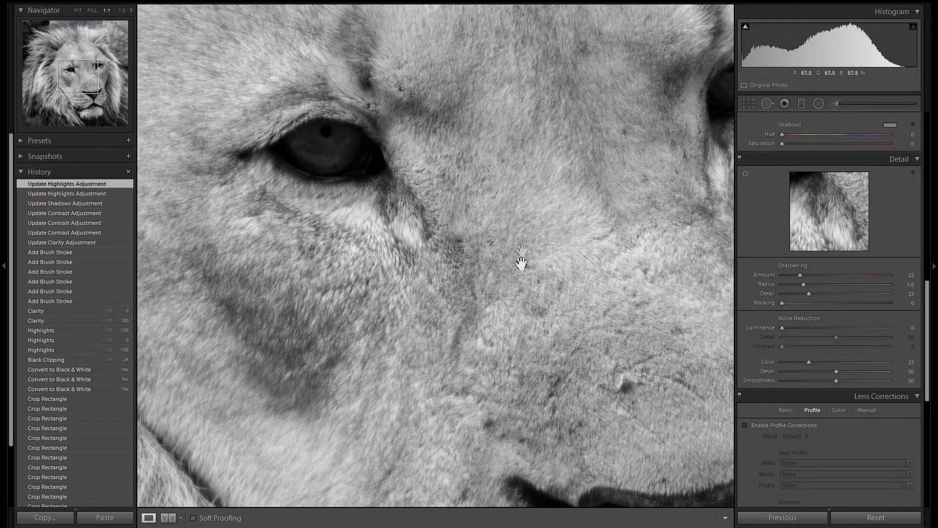
drag(520, 262, 438, 184)
drag(525, 313, 503, 161)
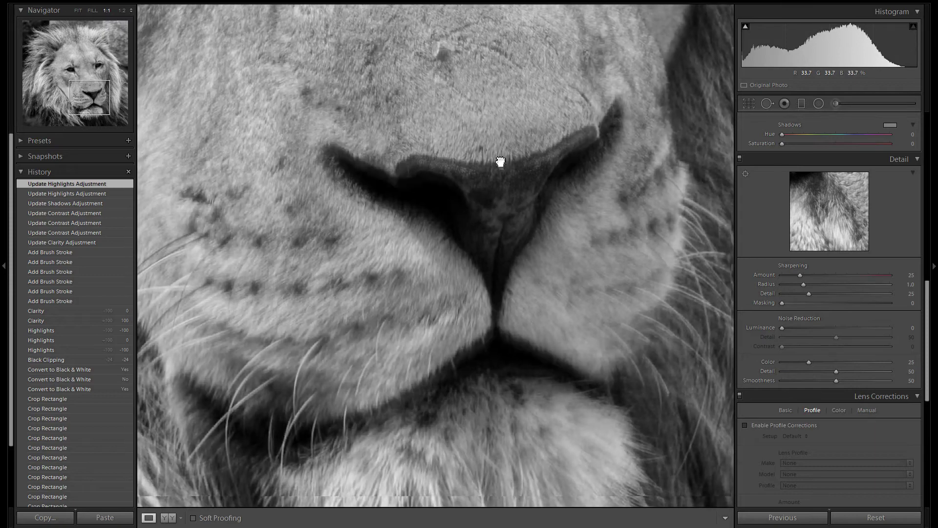
drag(436, 130, 529, 348)
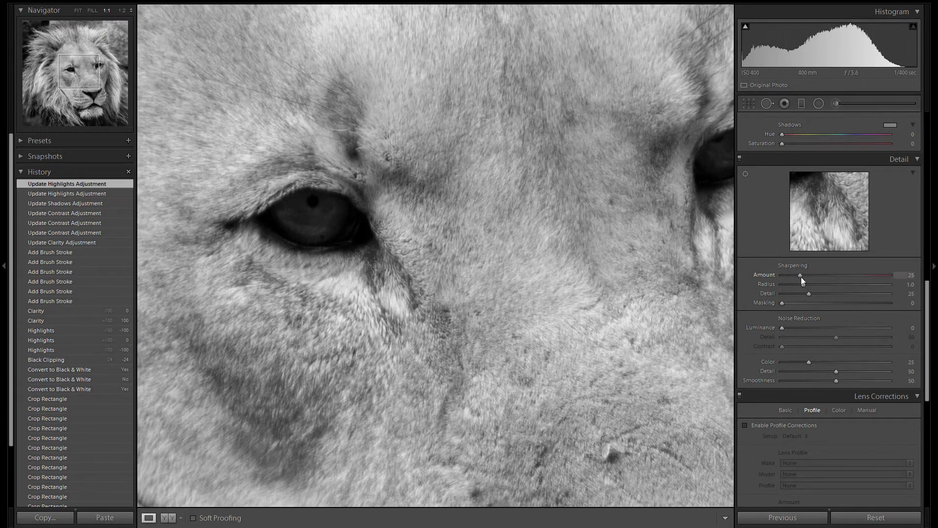
Step: Set Sharpening Amount to 150, comparing at fit and 1:1, with Masking reset to 0
drag(801, 277, 811, 277)
drag(847, 278, 899, 279)
click(528, 258)
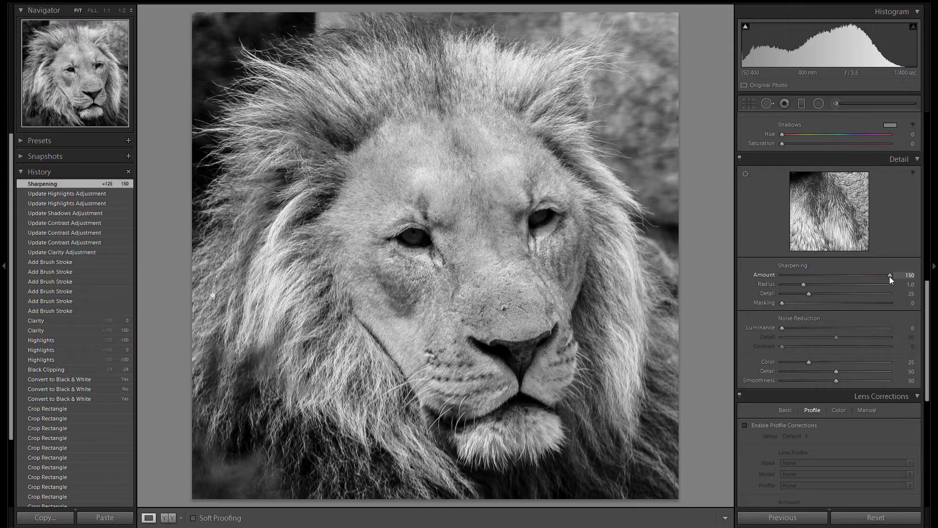
drag(890, 277, 845, 277)
click(546, 208)
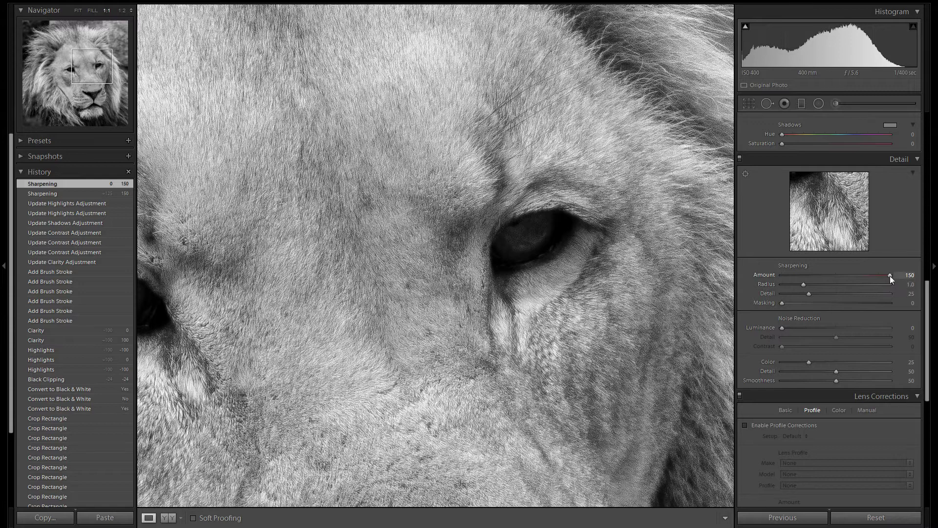
drag(845, 275, 936, 289)
drag(590, 136, 538, 273)
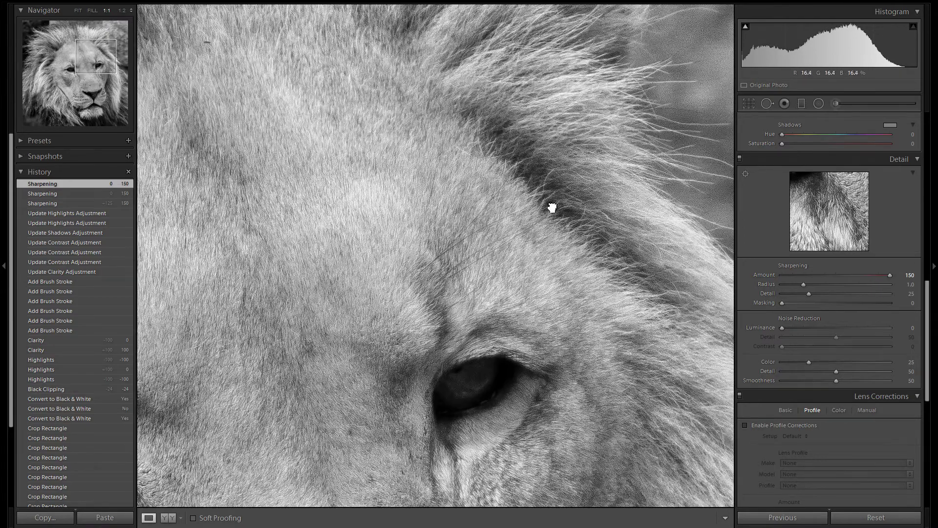
click(557, 213)
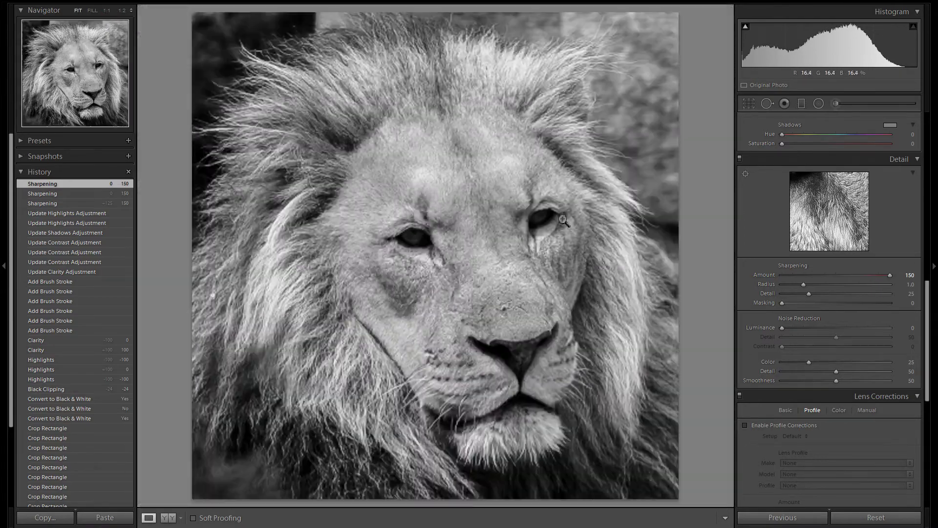
click(839, 274)
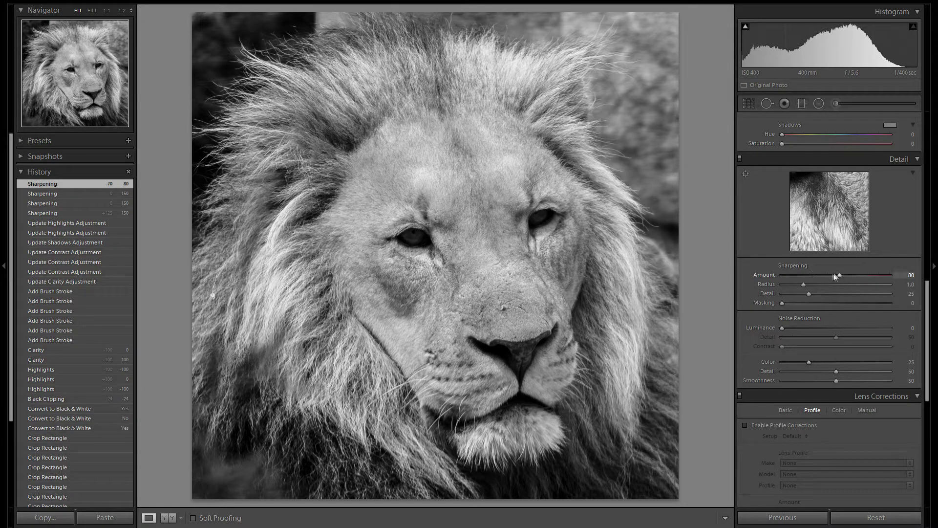
drag(840, 275, 890, 275)
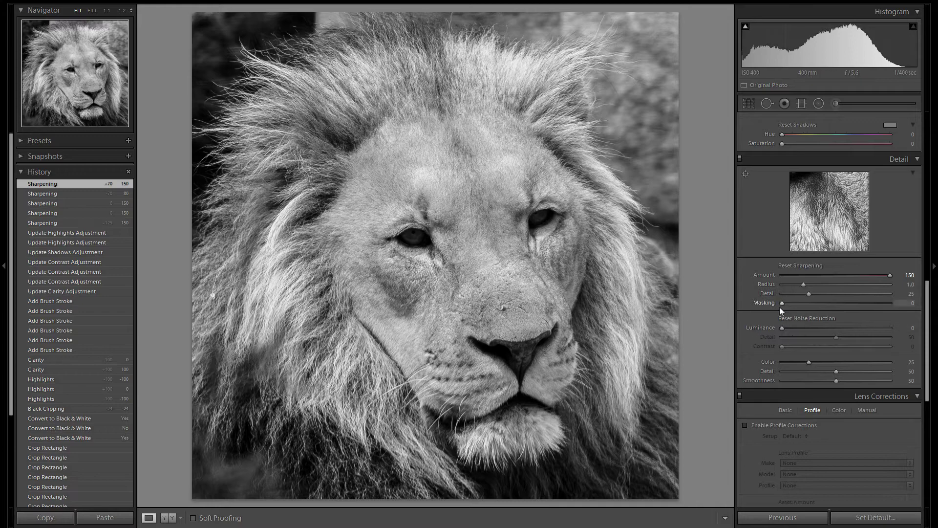
drag(782, 302, 828, 307)
double_click(764, 304)
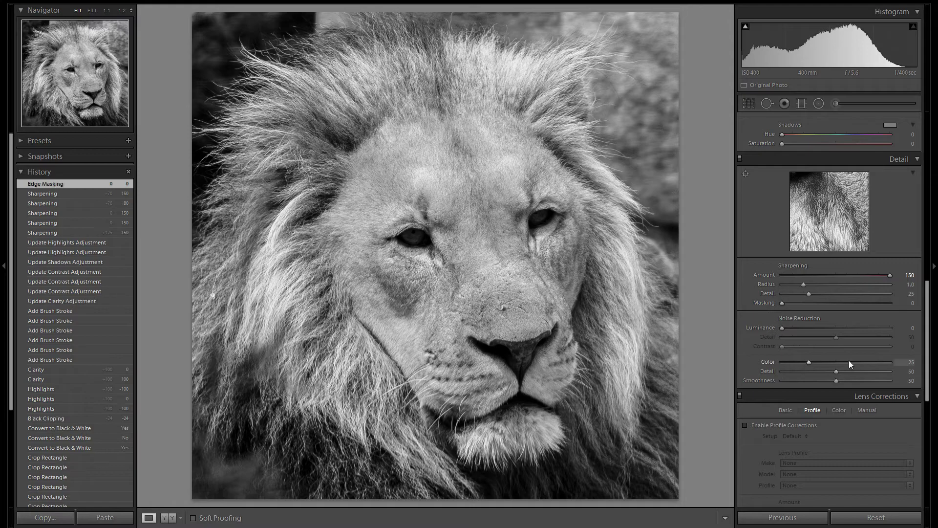
Step: Enable lens profile corrections with make Canon, keeping the EF 400mm f/2.8 L IS USM profile
click(491, 229)
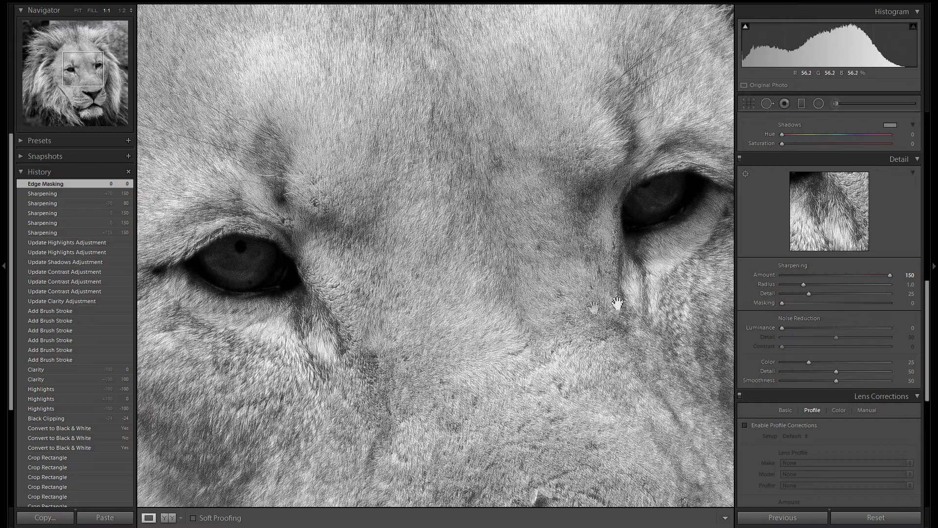
scroll(804, 336, down, 3)
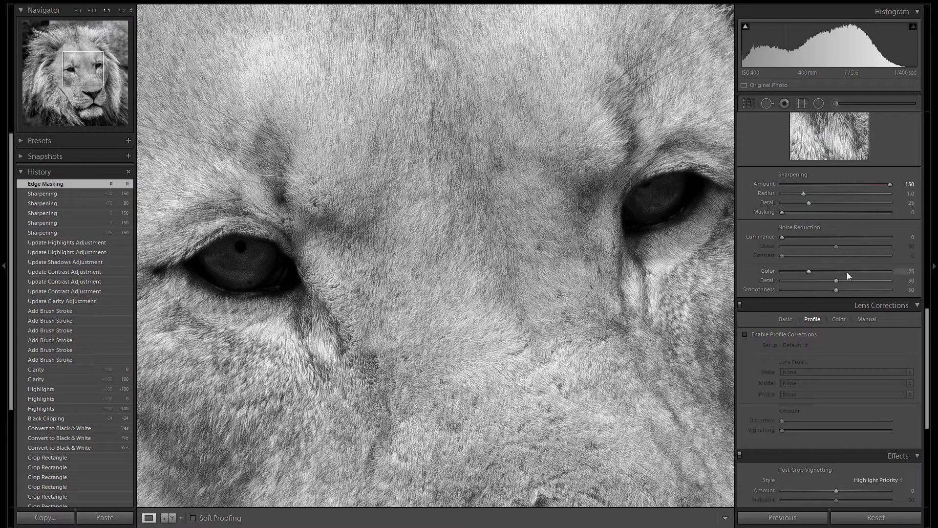
scroll(825, 326, down, 3)
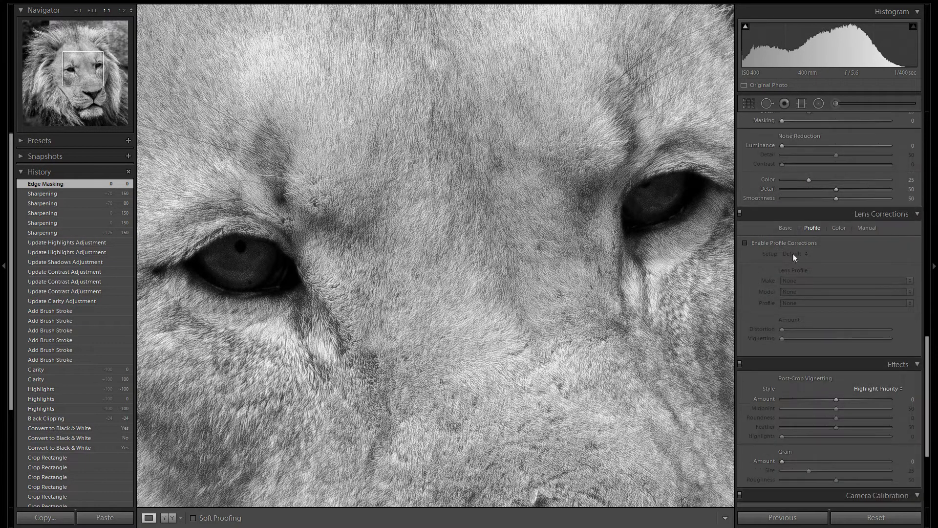
click(792, 244)
click(817, 281)
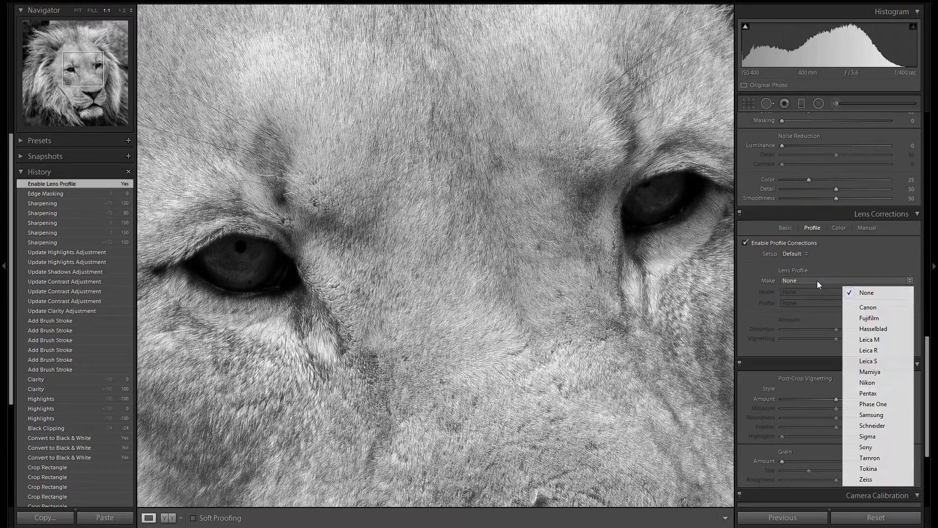
click(868, 307)
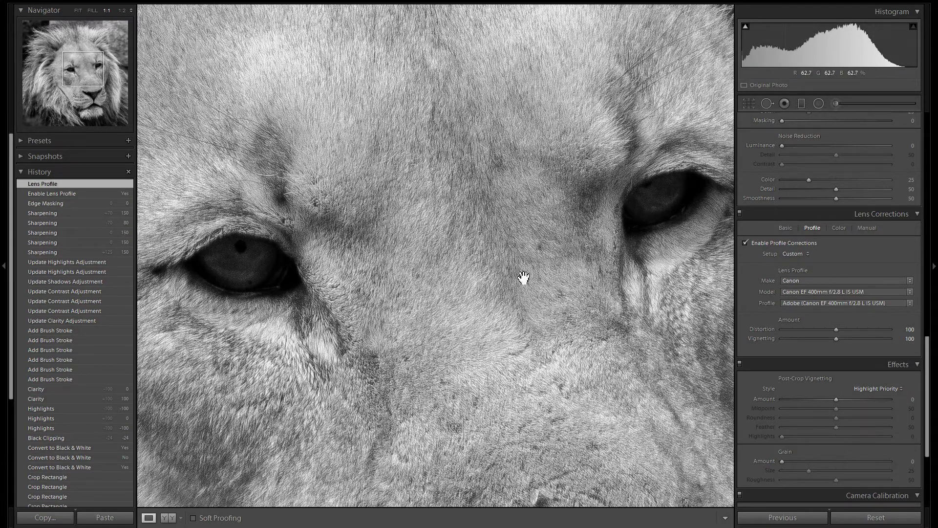
click(840, 293)
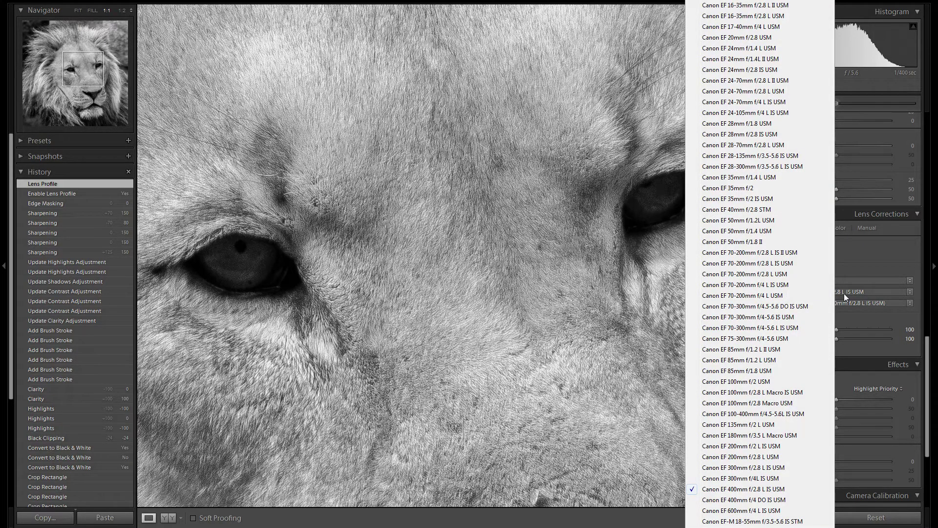
click(844, 293)
key(z)
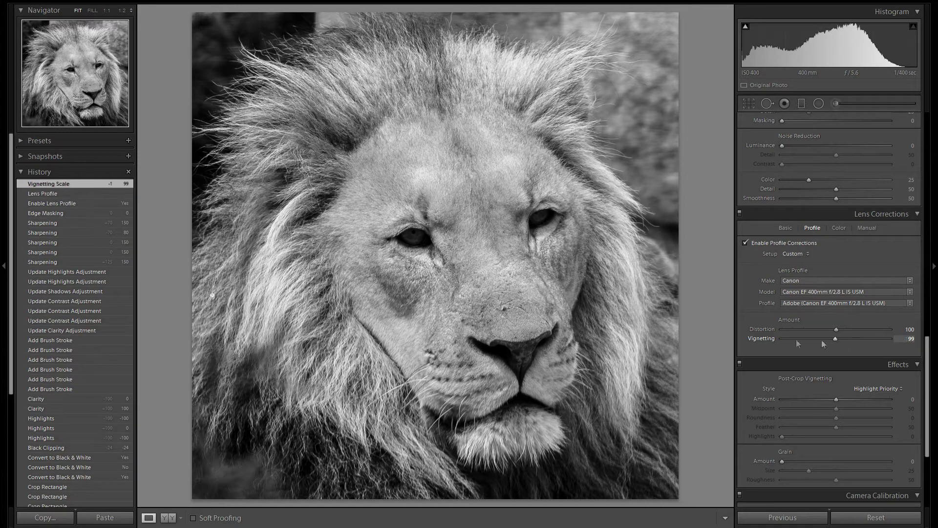
Step: Set the profile's Vignetting correction to 0, keeping Distortion at 100
double_click(763, 339)
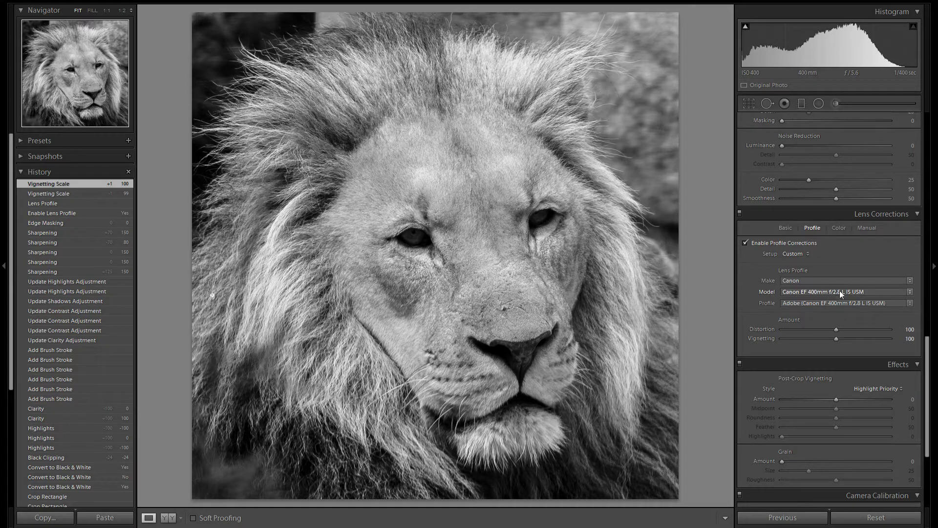
click(835, 332)
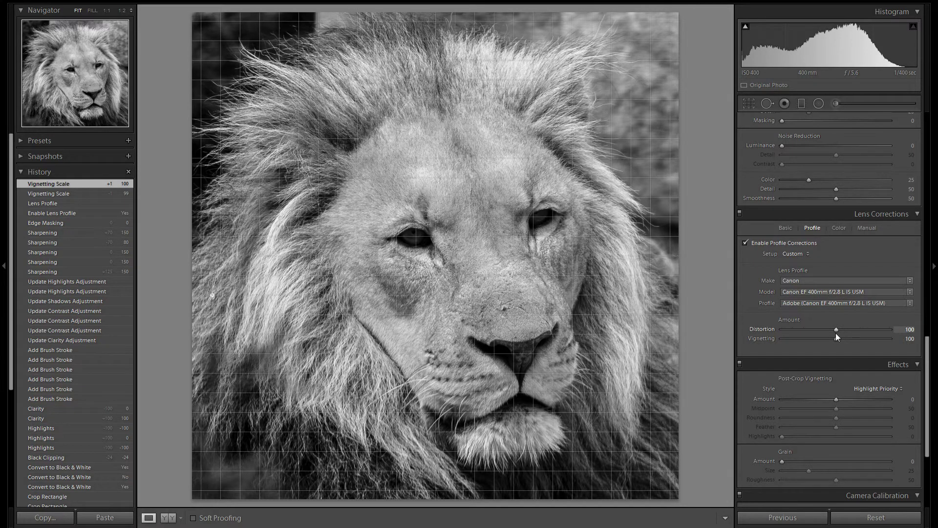
drag(837, 338, 812, 339)
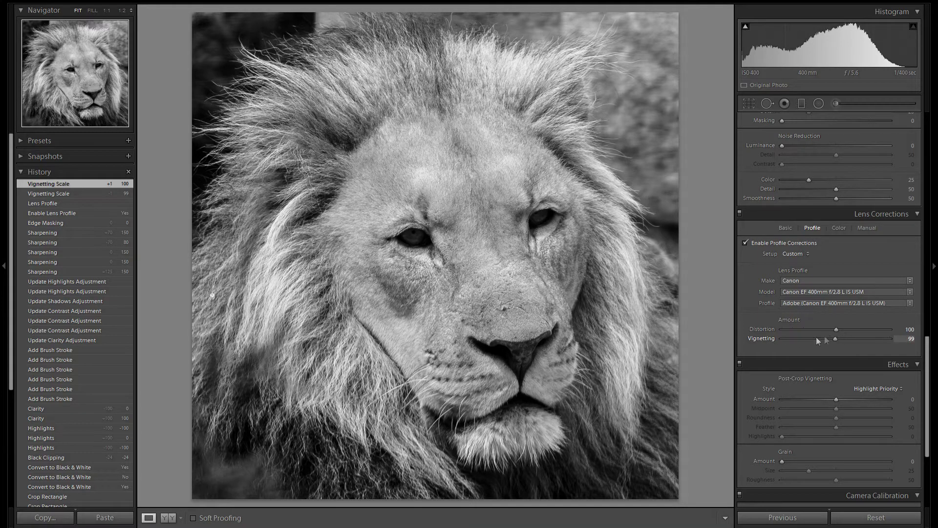
drag(813, 338, 754, 342)
double_click(753, 339)
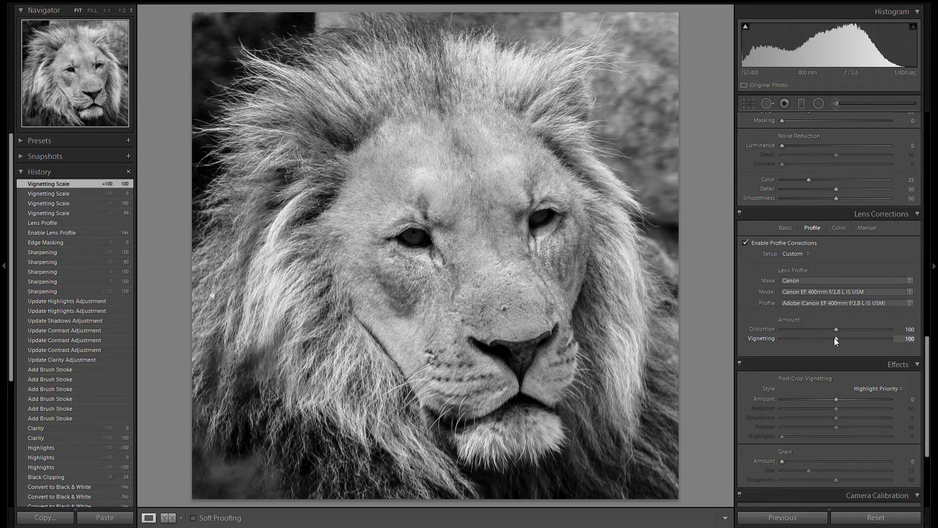
drag(834, 338, 763, 339)
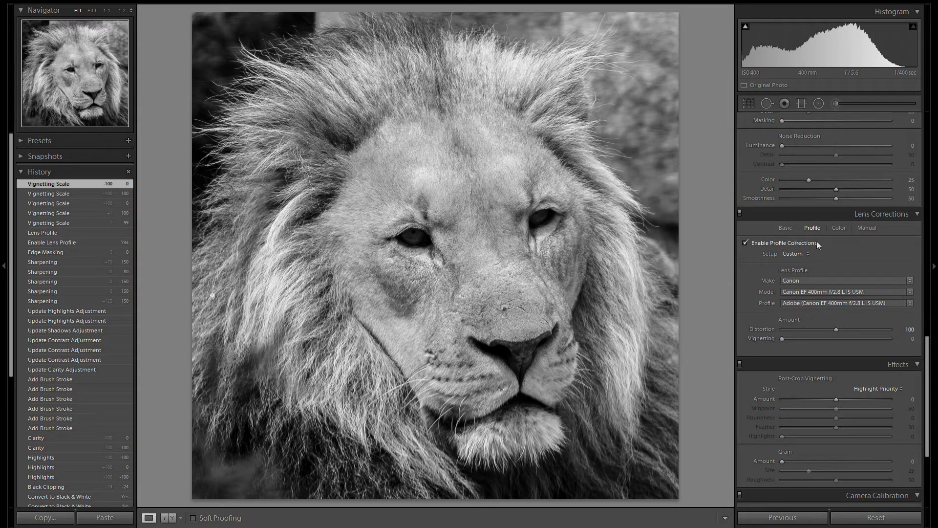
double_click(765, 338)
drag(833, 339, 754, 344)
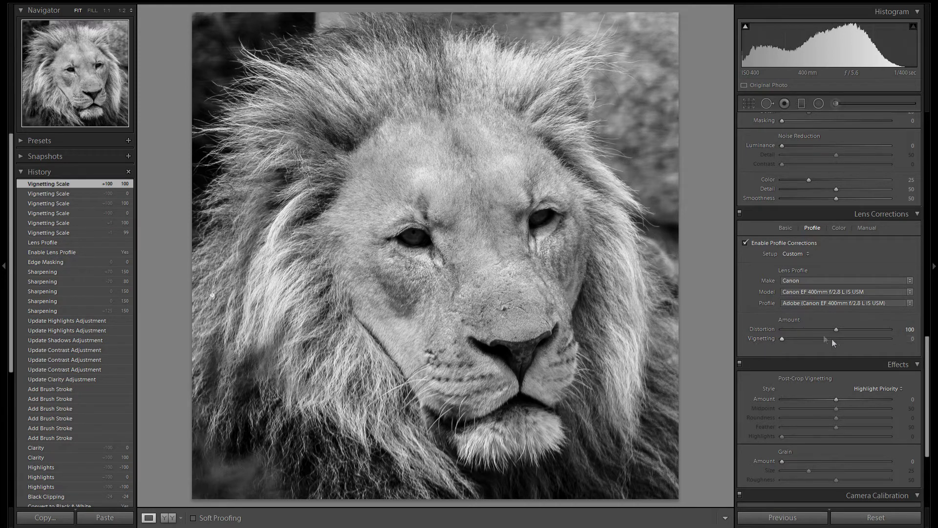
click(786, 227)
Step: Apply a post-crop vignette of Amount -24 with Midpoint restored to 50
click(815, 228)
click(839, 229)
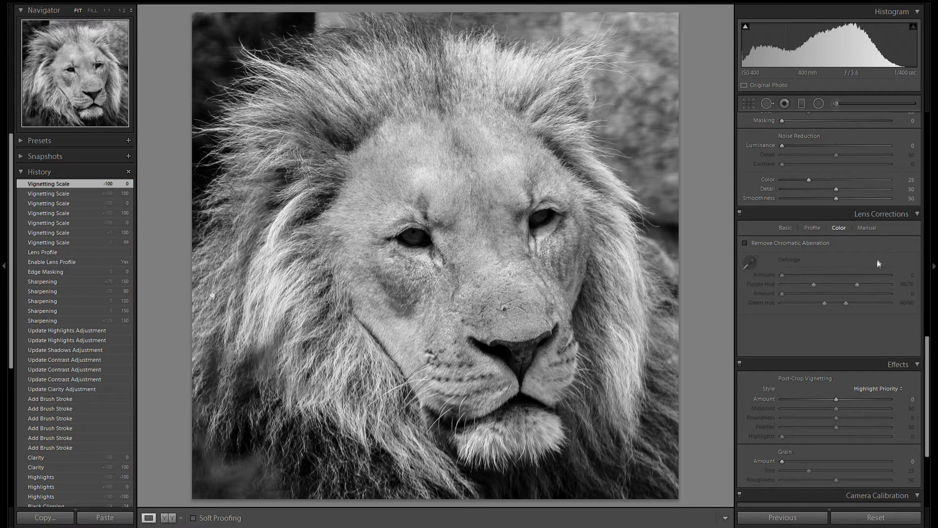
scroll(878, 272, down, 8)
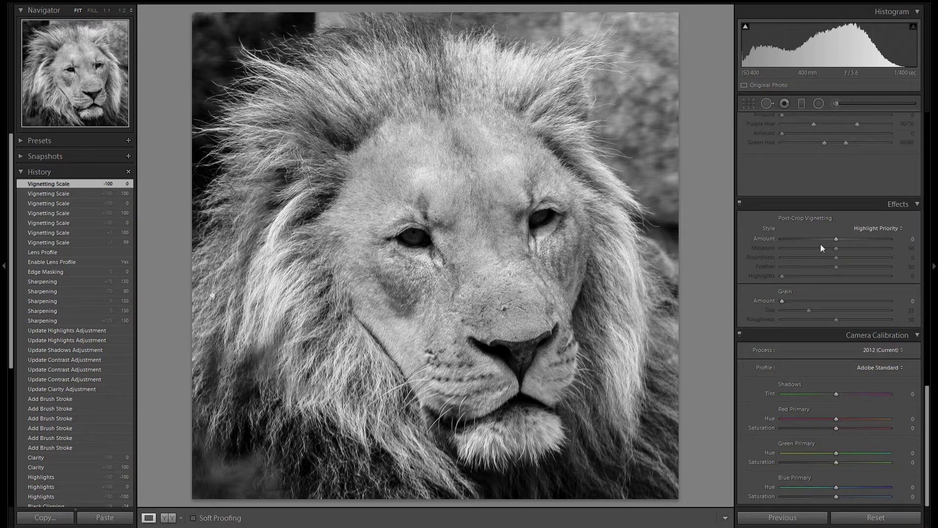
drag(836, 239, 819, 240)
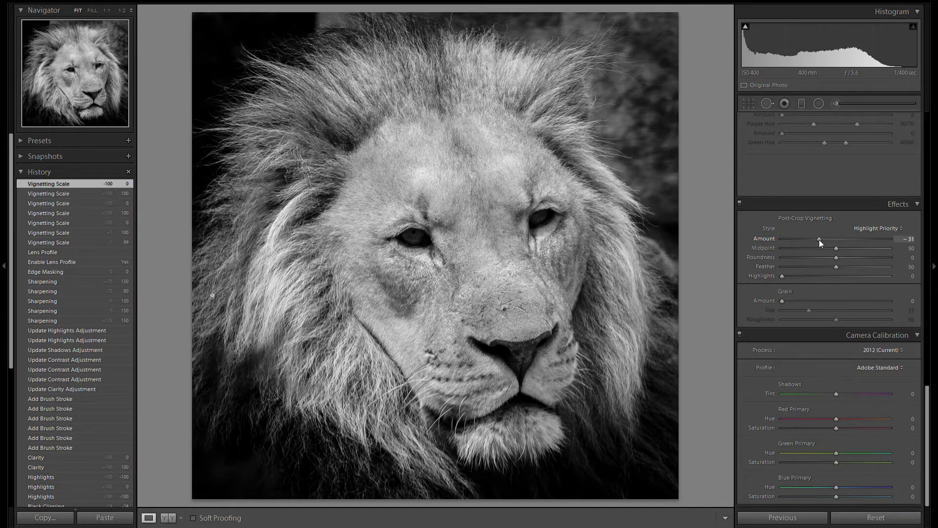
double_click(764, 238)
drag(836, 238, 823, 238)
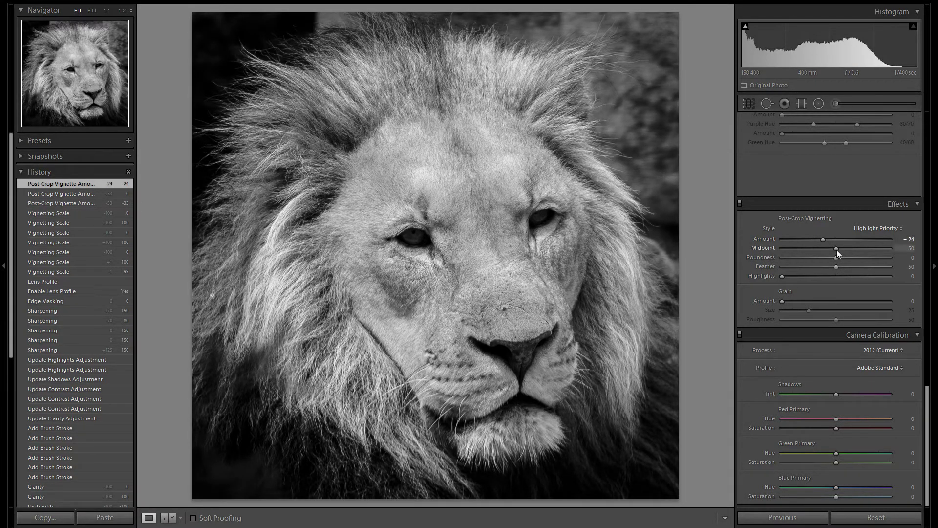
mouse_move(836, 250)
mouse_down()
mouse_move(814, 247)
mouse_move(830, 251)
mouse_up()
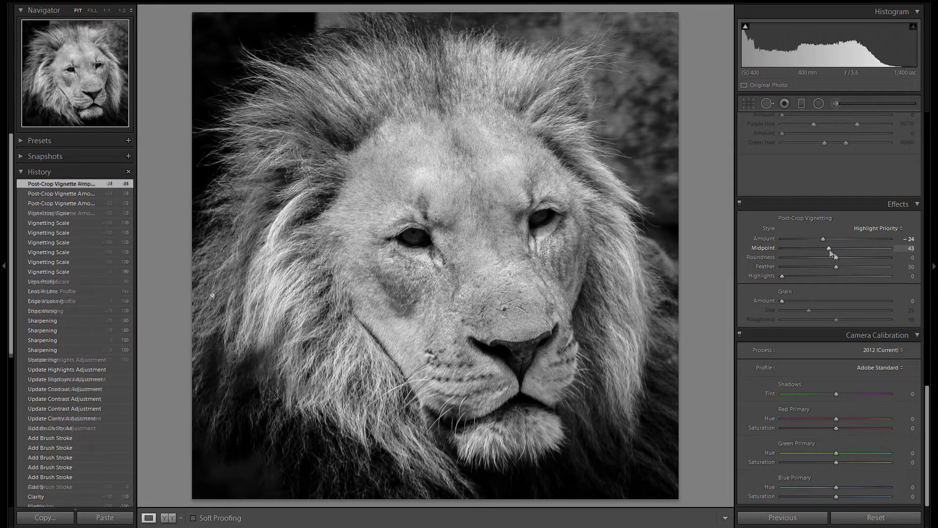
double_click(764, 244)
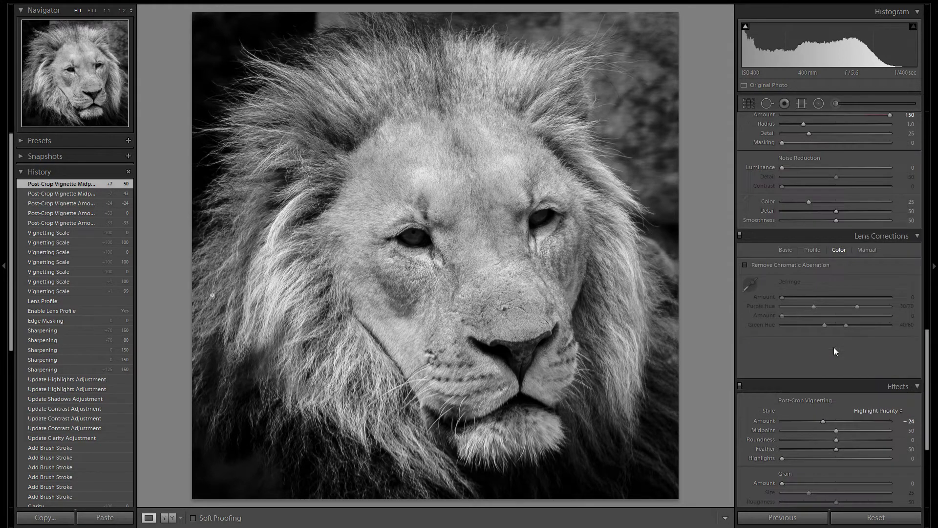
scroll(858, 353, up, 10)
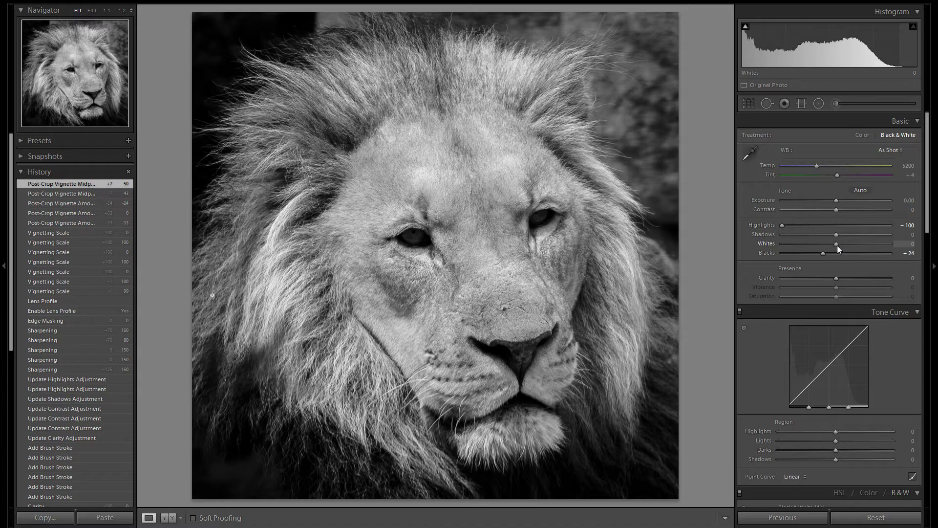
Step: Reset Whites to 0 and set the tone curve Highlights to +27
mouse_move(853, 246)
mouse_down()
mouse_move(874, 242)
mouse_move(842, 242)
mouse_up()
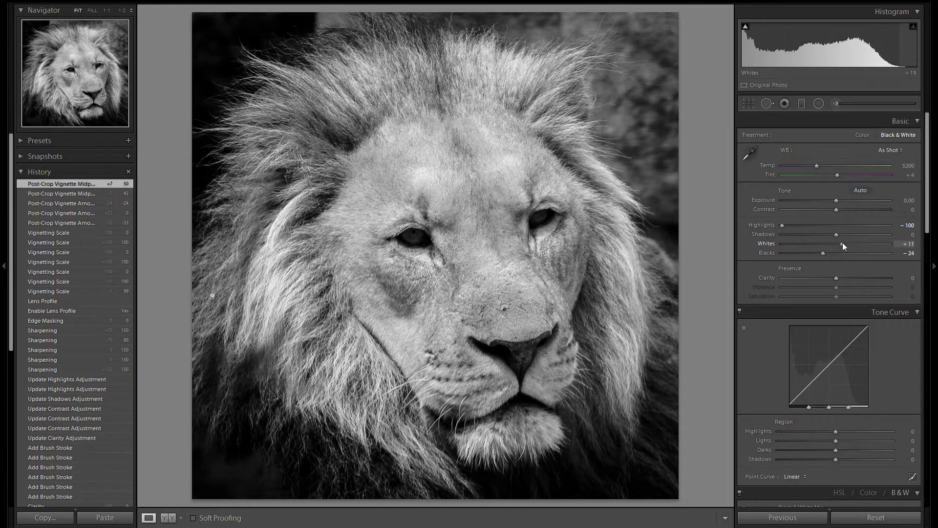
double_click(773, 244)
scroll(874, 315, down, 3)
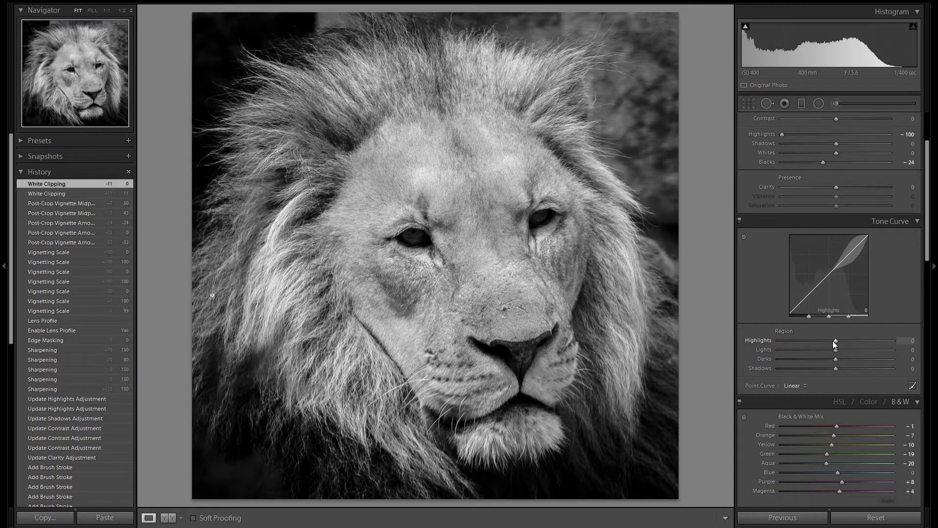
drag(834, 341, 870, 342)
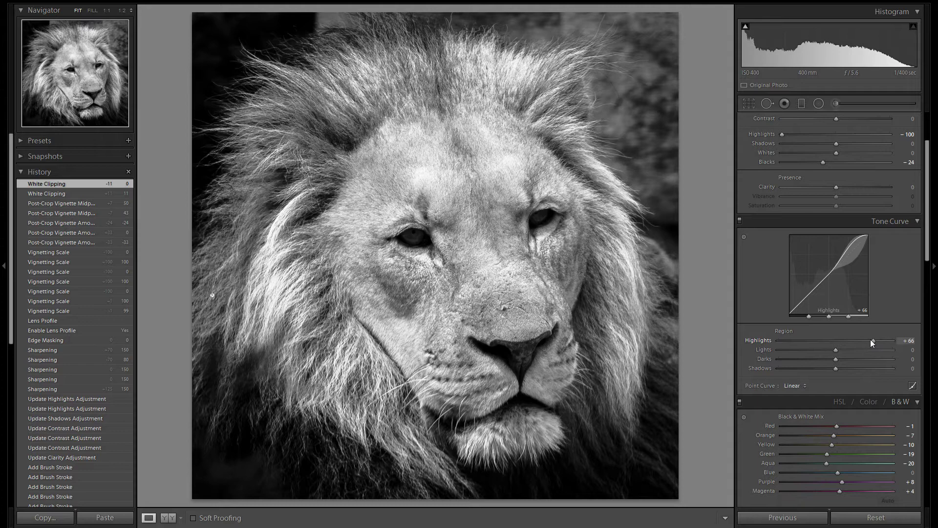
drag(871, 341, 848, 341)
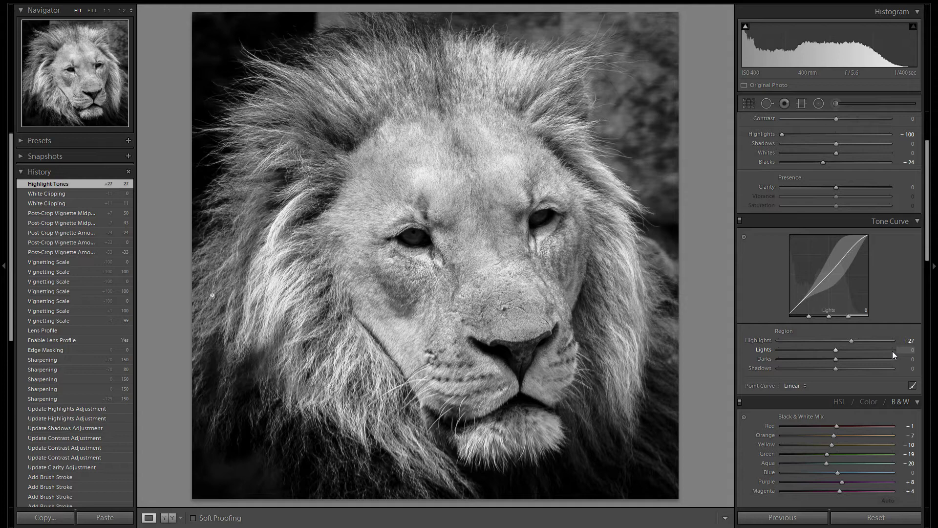
Step: Reset curve Lights and Darks to 0, set Shadows to +7, and raise global Clarity to +22
mouse_move(840, 351)
mouse_down()
mouse_move(814, 351)
mouse_move(865, 353)
mouse_move(816, 352)
mouse_move(824, 359)
mouse_up()
double_click(764, 350)
double_click(824, 359)
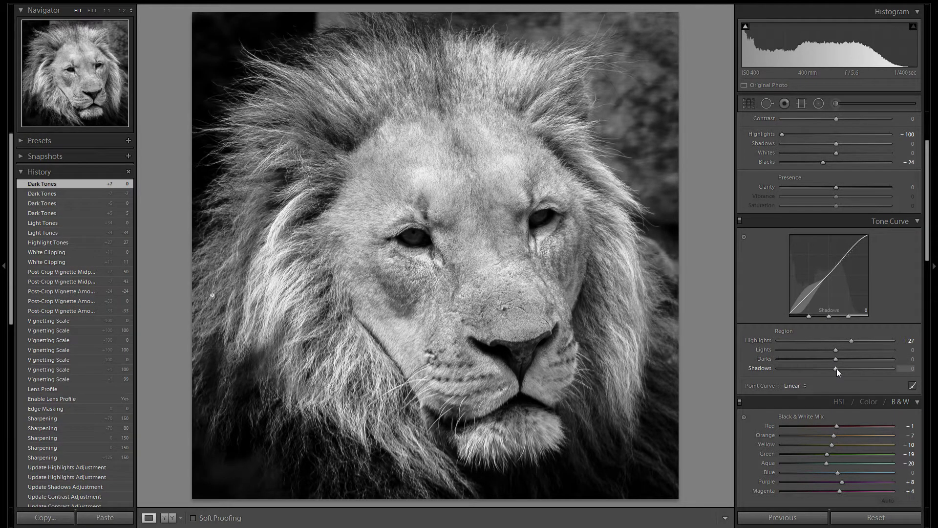
mouse_move(837, 369)
mouse_down()
mouse_move(818, 368)
mouse_move(847, 369)
mouse_up()
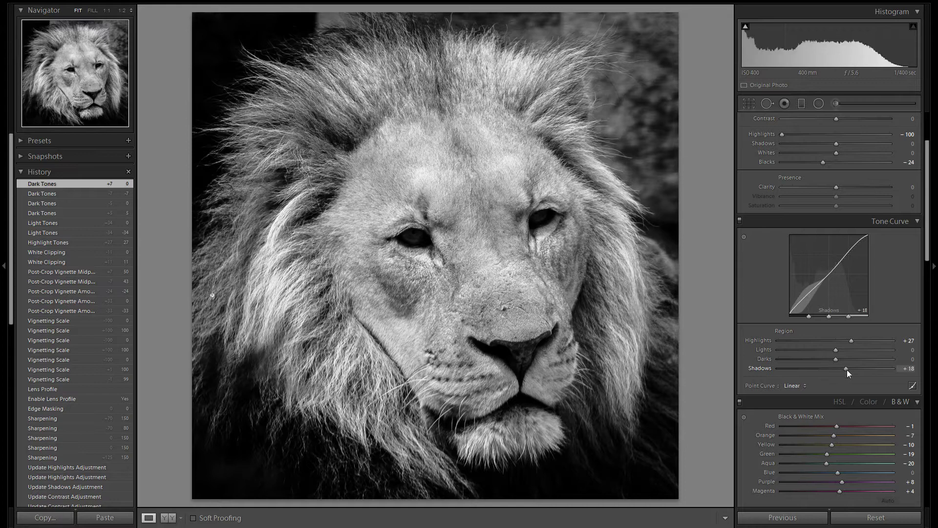
double_click(765, 368)
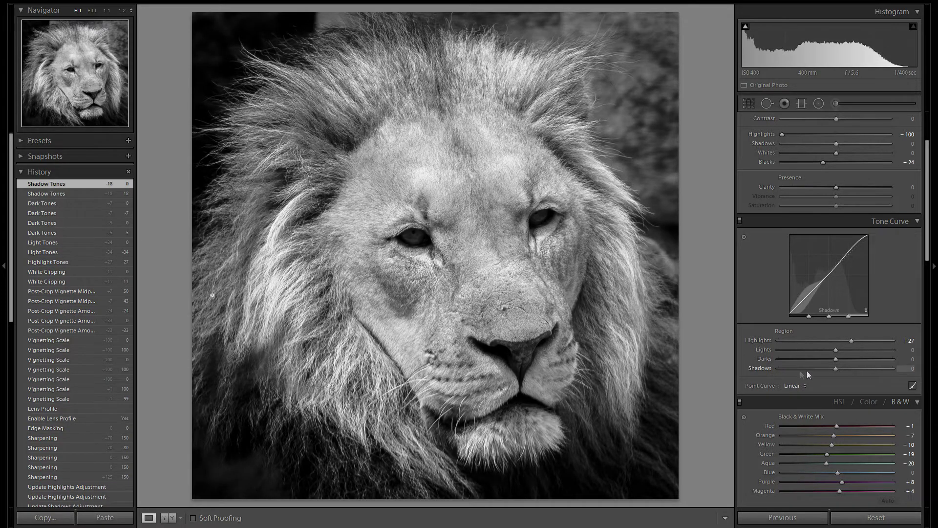
drag(834, 370, 839, 371)
scroll(845, 318, up, 3)
mouse_move(836, 278)
mouse_down()
mouse_move(860, 280)
mouse_move(846, 278)
mouse_up()
Step: Raise global Clarity to +10 and reset Shadows back to 0 after trying it
double_click(767, 278)
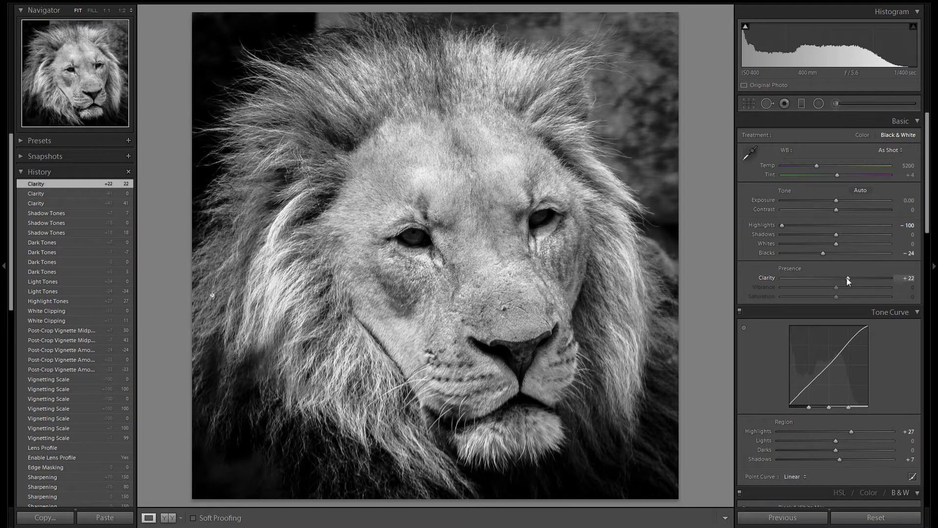
drag(849, 280, 840, 277)
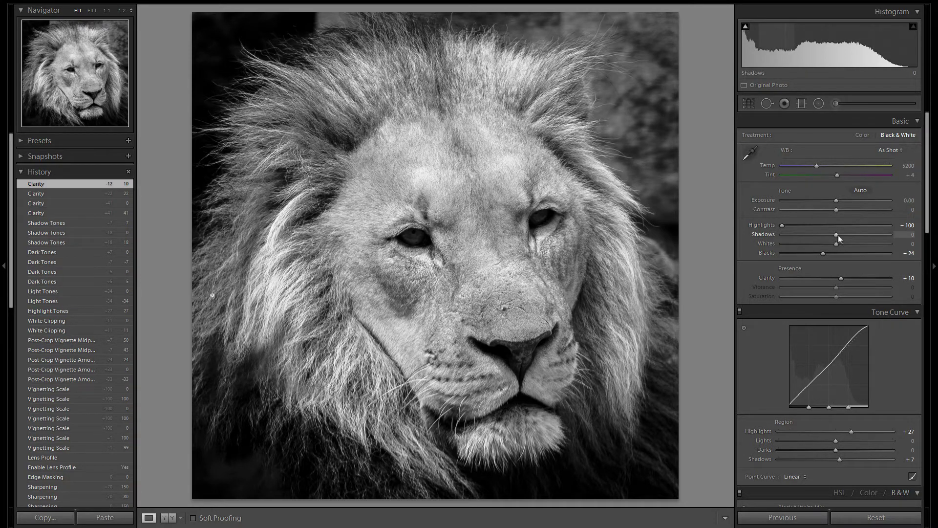
drag(798, 241, 916, 254)
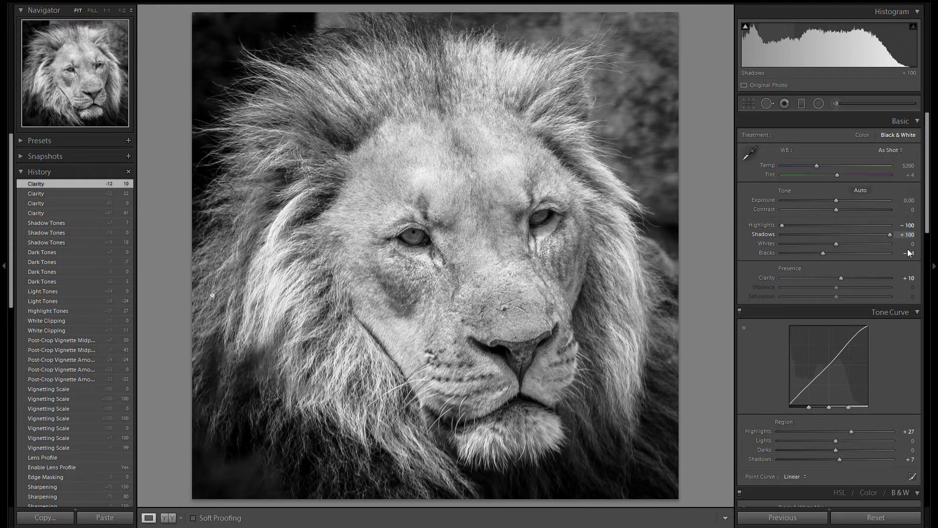
double_click(765, 233)
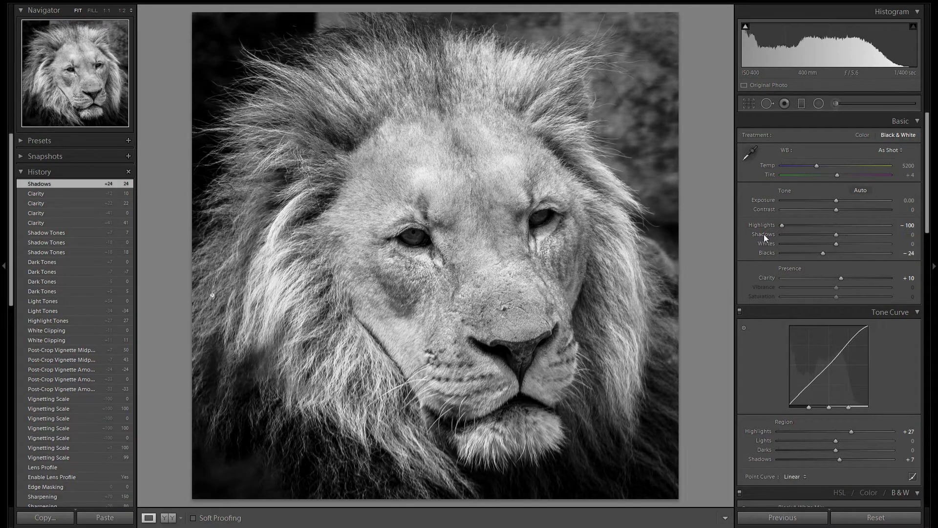
click(835, 103)
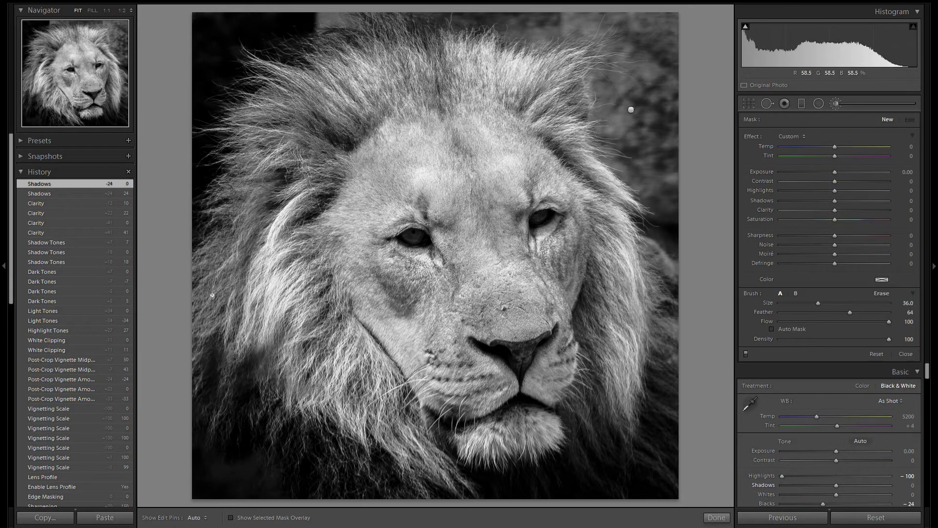
Step: Paint the lion's eyes with a size 6.0, feather 34 brush and set its Shadows to 100
drag(826, 314, 790, 304)
key(bracketleft)
key(bracketleft)
key(h)
key(bracketleft)
drag(559, 220, 537, 216)
key(h)
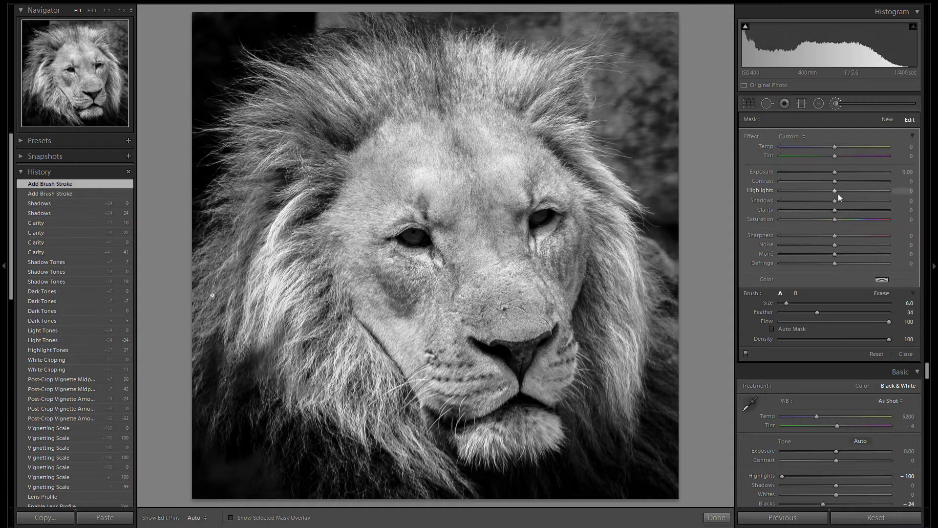
drag(835, 200, 888, 200)
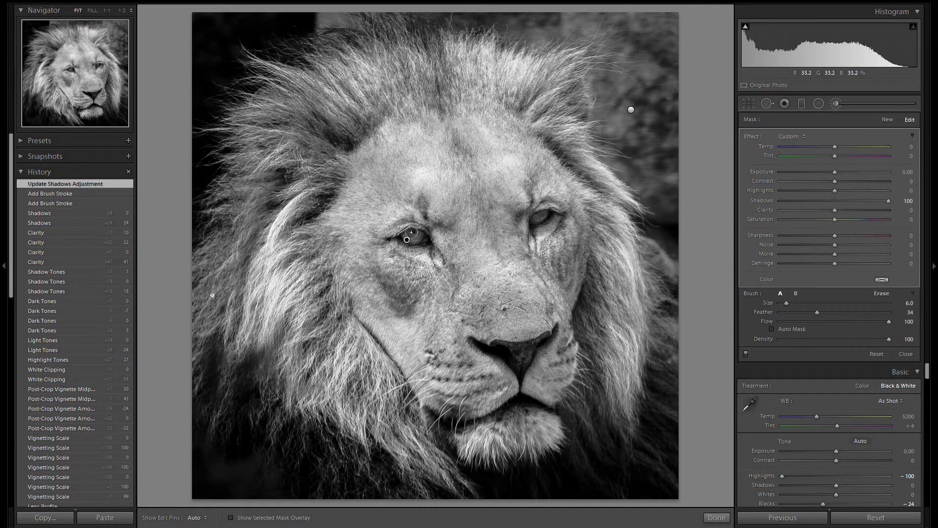
Step: At 1:1 zoom, heal one lion eye with a size-34 Heal spot sampled from the other eye
key(z)
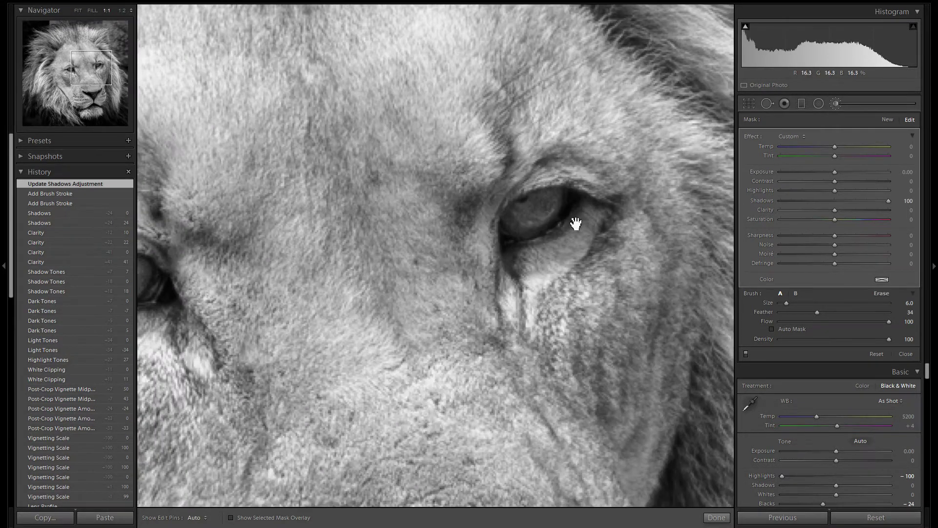
click(767, 103)
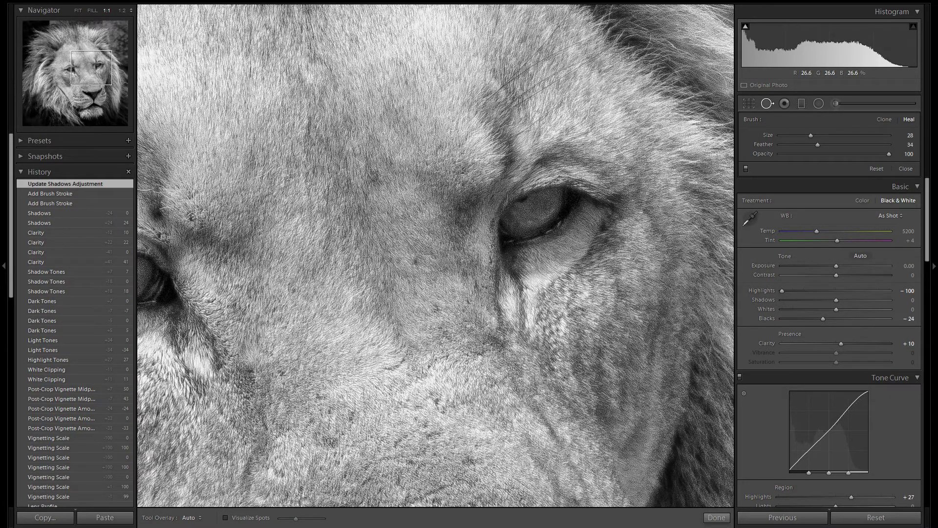
drag(291, 252, 370, 228)
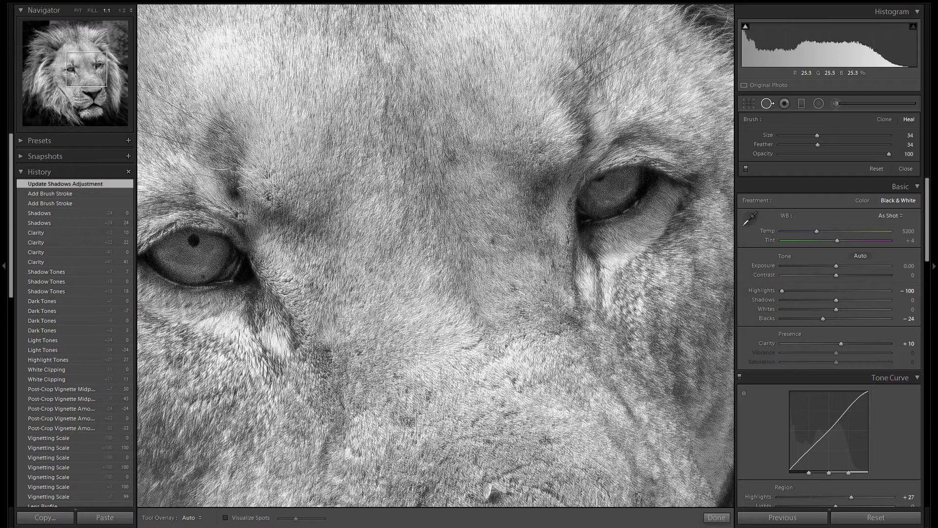
click(479, 237)
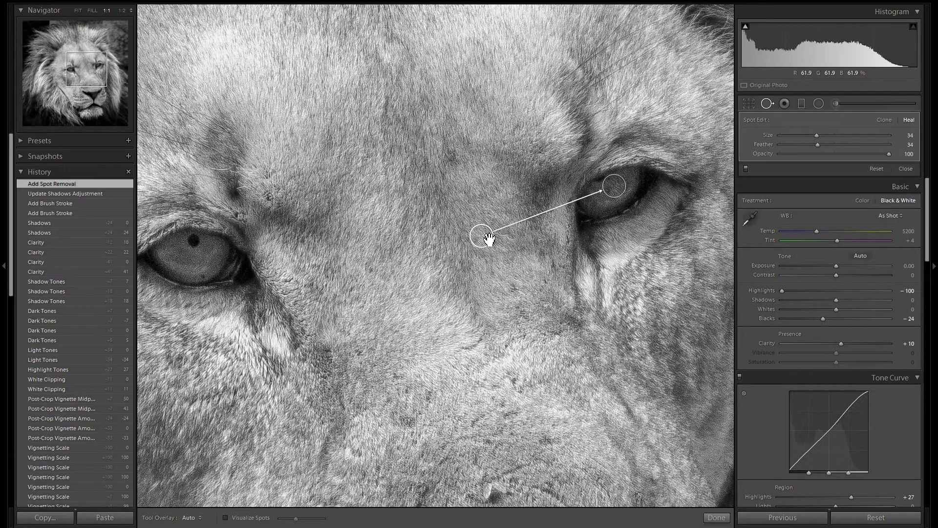
mouse_move(489, 240)
mouse_down()
mouse_move(304, 235)
mouse_move(201, 248)
mouse_up()
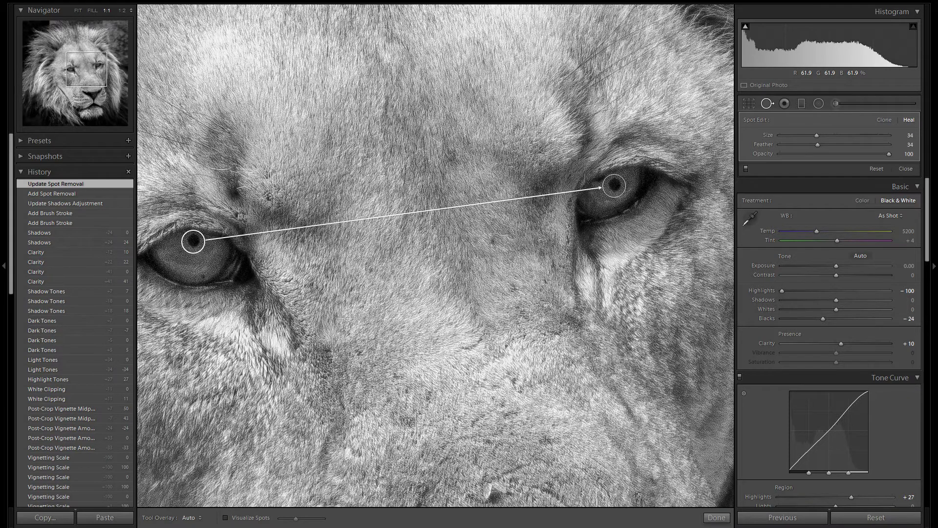
key(q)
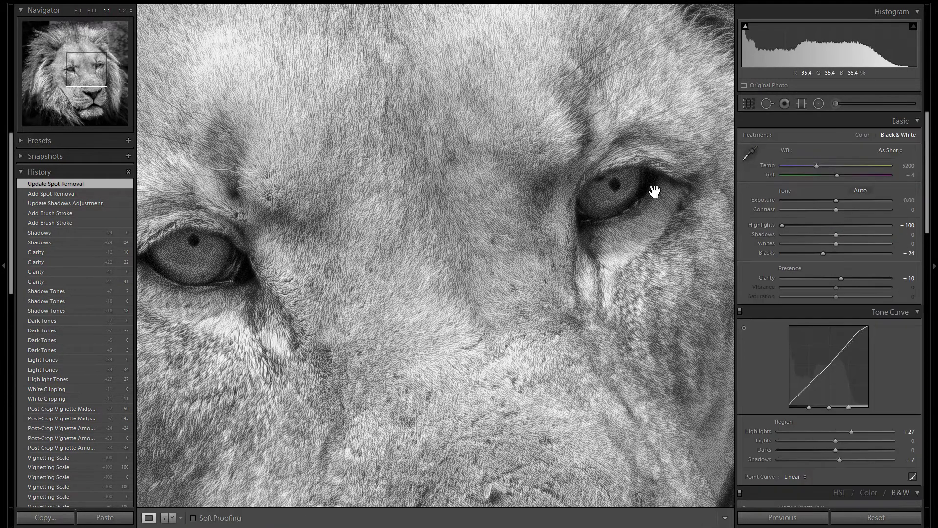
click(653, 189)
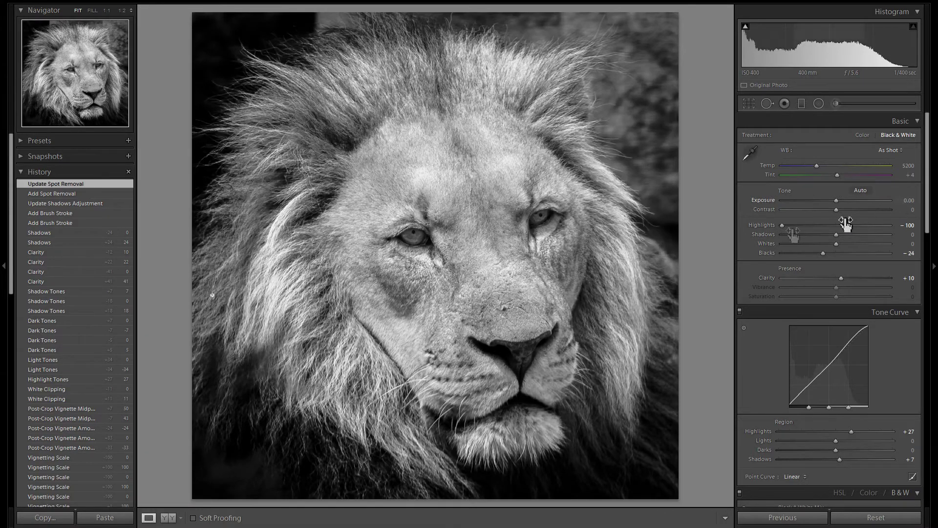
Step: At 1:1 zoom, resize the Heal spot and place it on the corner of the eye
click(546, 221)
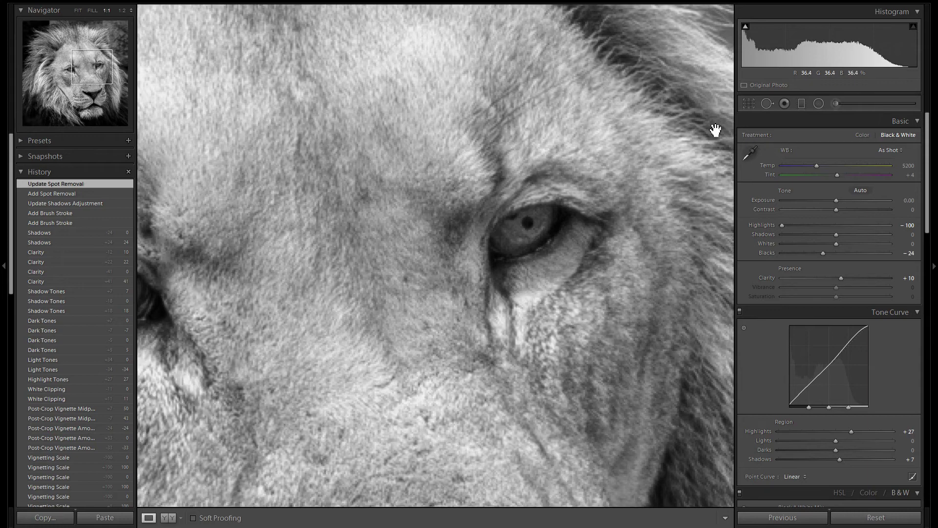
click(766, 103)
scroll(527, 223, down, 3)
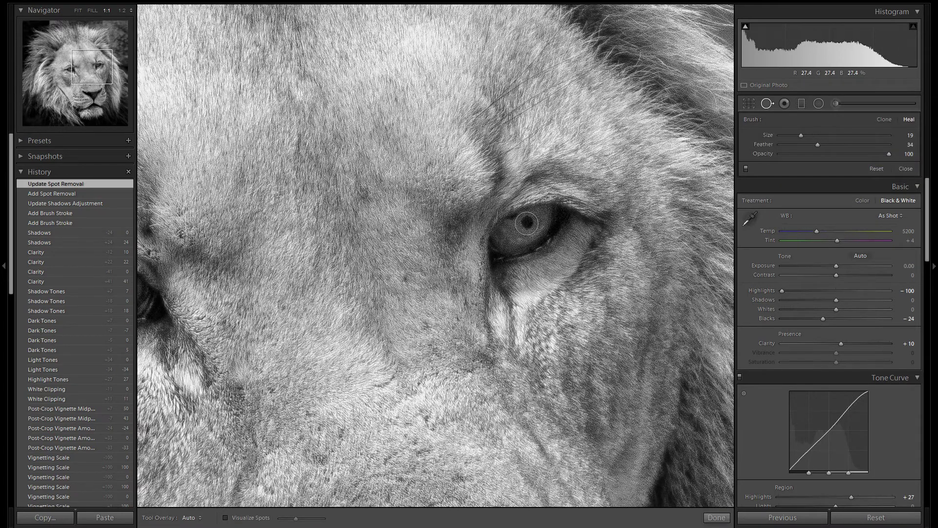
drag(527, 223, 508, 219)
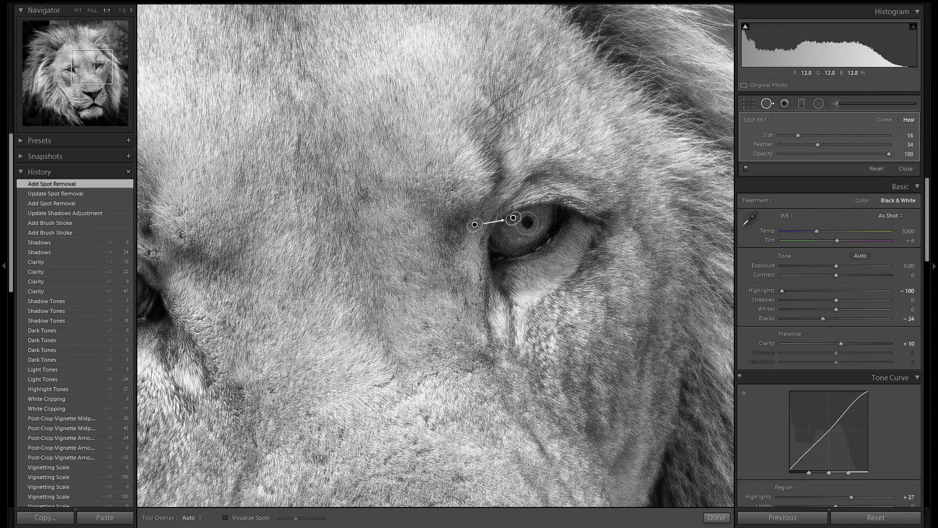
key(z)
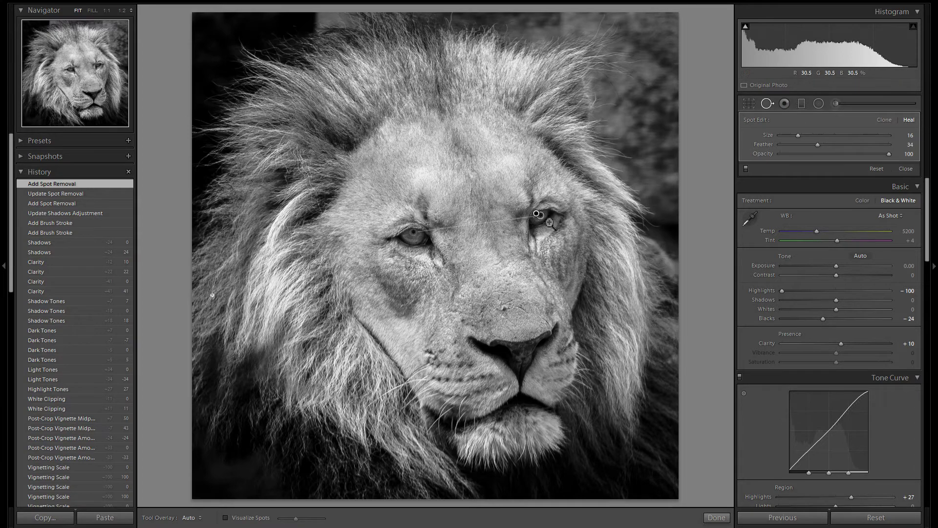
Step: Resize and reposition the eye healing spot, then close Spot Removal and view the whole portrait
key(z)
scroll(530, 206, up, 5)
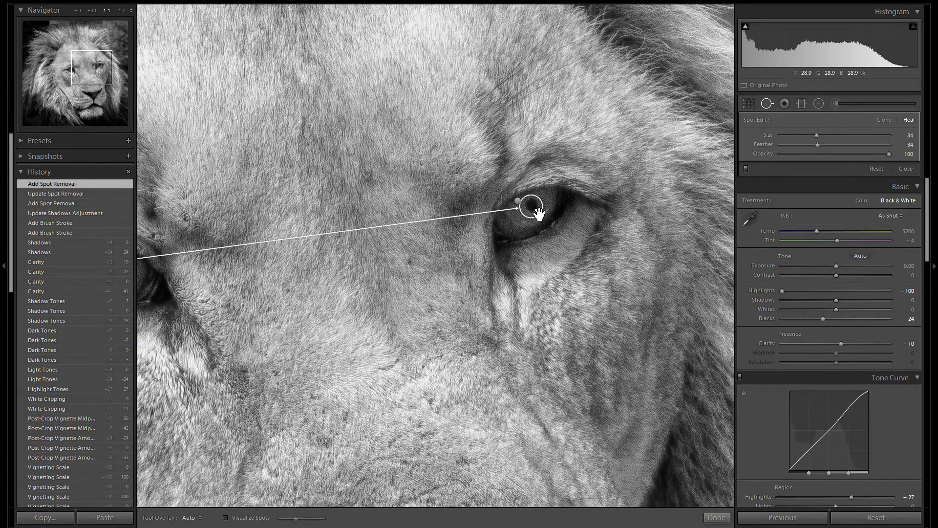
drag(538, 211, 531, 201)
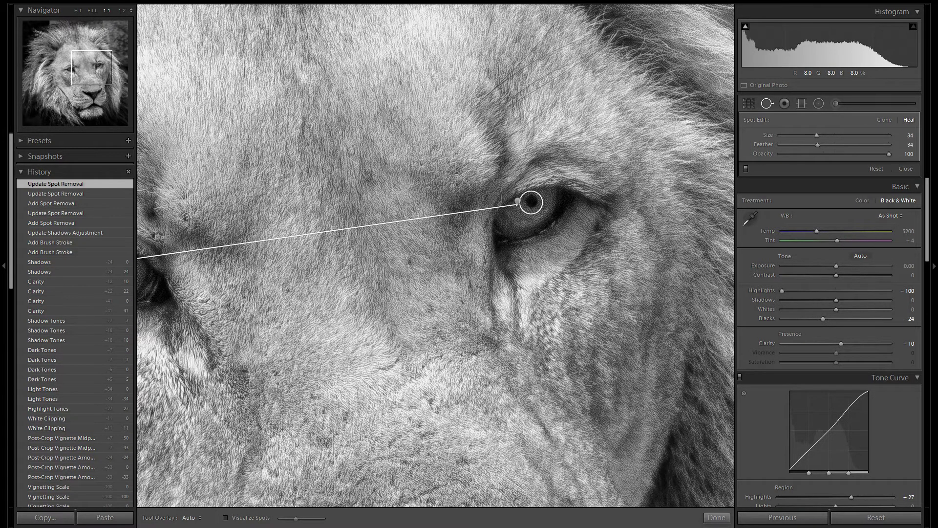
key(z)
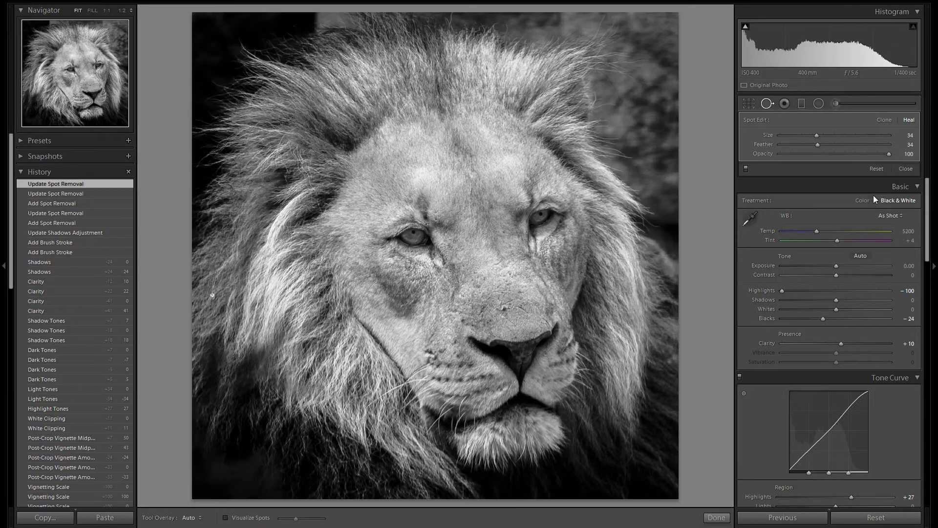
key(z)
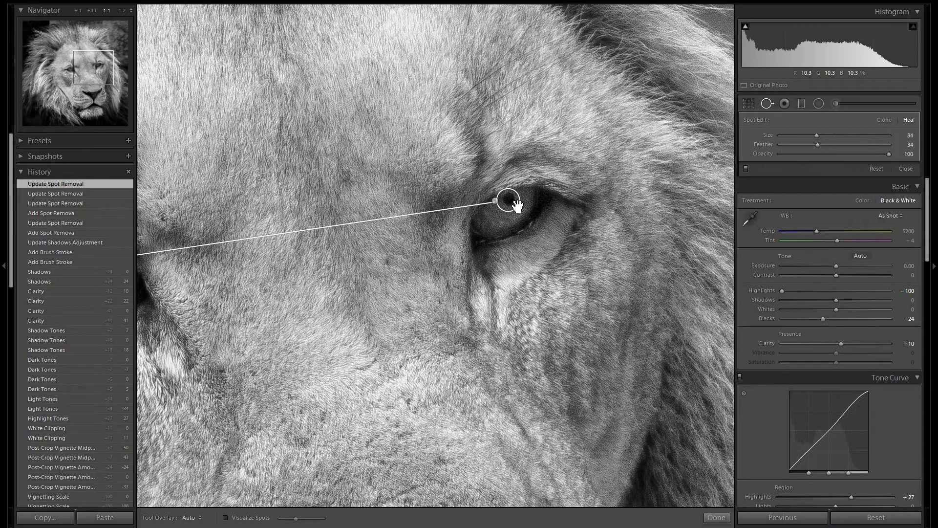
key(q)
key(z)
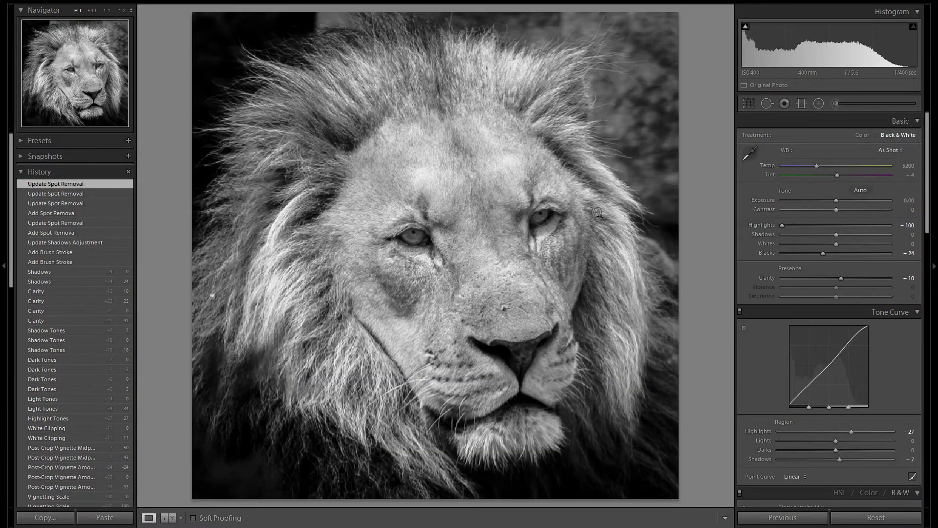
click(597, 215)
click(481, 226)
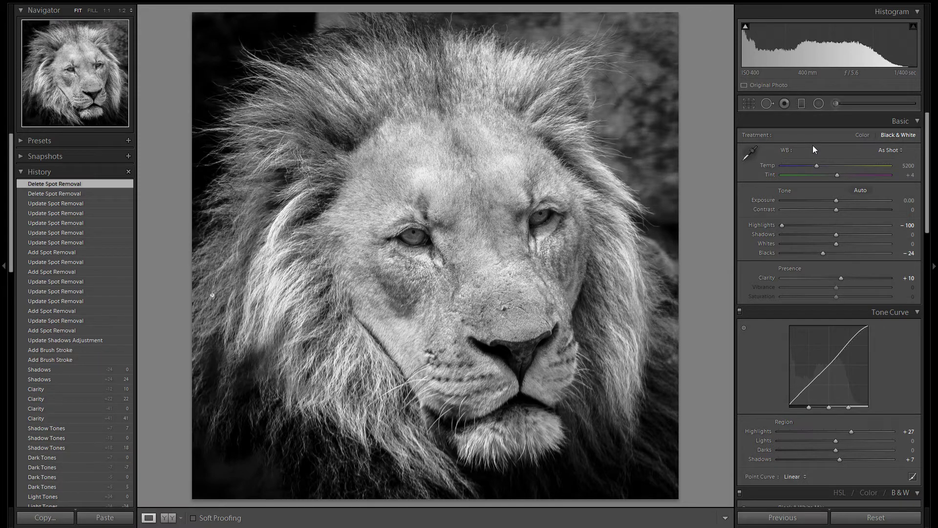
Step: Set up an Adjustment Brush with a larger size and Feather 56
click(836, 104)
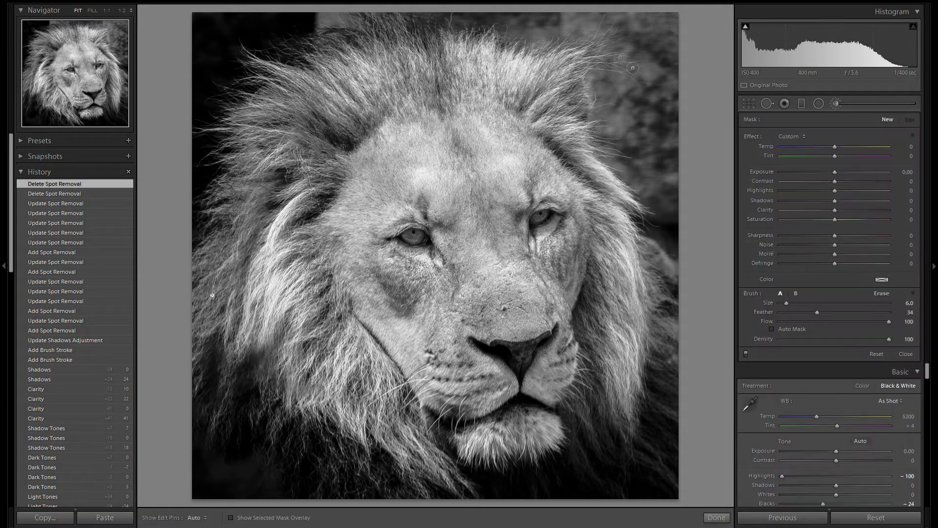
scroll(598, 69, up, 4)
scroll(598, 70, up, 3)
scroll(599, 69, up, 1)
scroll(599, 70, up, 3)
click(839, 313)
drag(840, 314, 843, 314)
Step: Darken the upper-right background to Exposure −2.05, then prepare a new brush at −1.18
drag(831, 172, 803, 171)
key(h)
scroll(629, 106, up, 2)
mouse_move(629, 106)
mouse_down()
mouse_move(635, 123)
mouse_move(555, 20)
mouse_move(493, 49)
mouse_move(323, 49)
mouse_move(210, 22)
mouse_move(259, 78)
mouse_move(210, 129)
mouse_move(196, 342)
mouse_move(215, 450)
mouse_move(377, 469)
mouse_move(591, 469)
mouse_move(669, 421)
mouse_move(611, 162)
mouse_up()
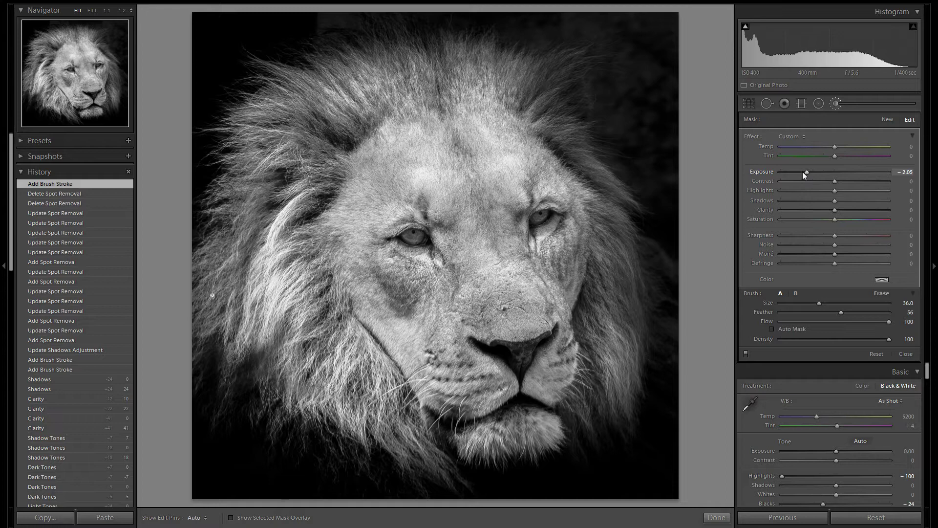
drag(802, 172, 799, 172)
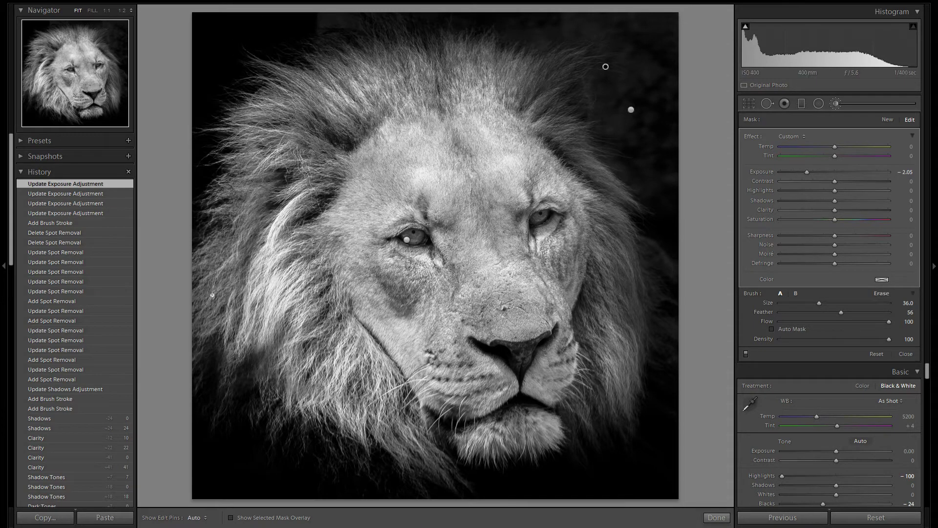
click(888, 119)
drag(806, 172, 819, 173)
Step: Paint the top of the mane with the enlarged second brush at Exposure −1.18
key(bracketright)
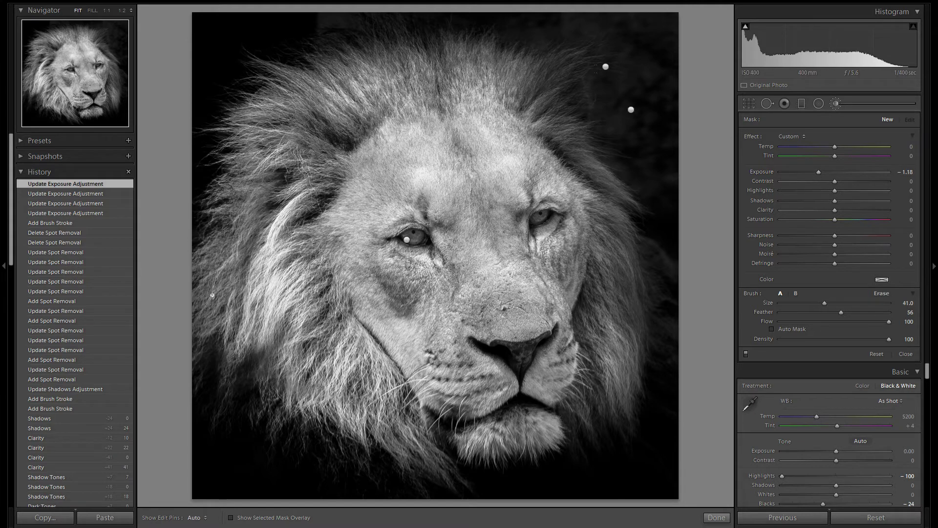
key(h)
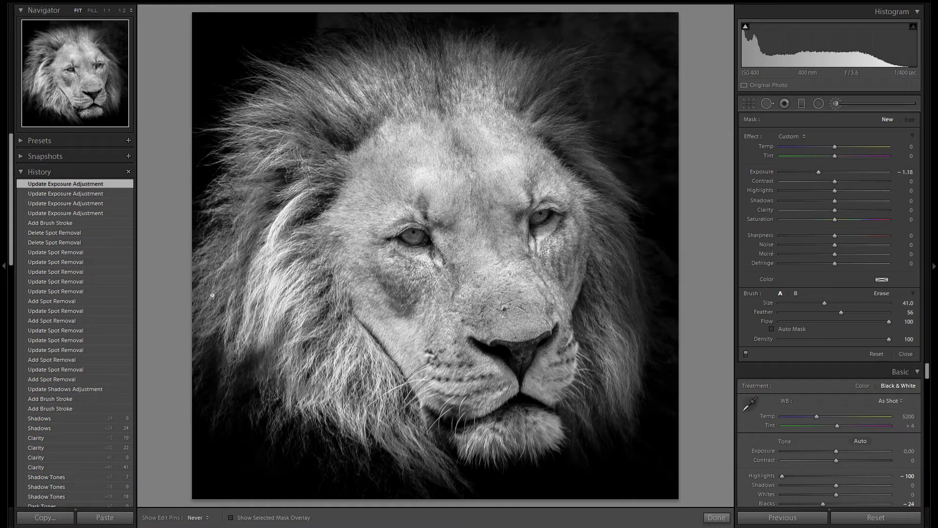
drag(518, 56, 384, 56)
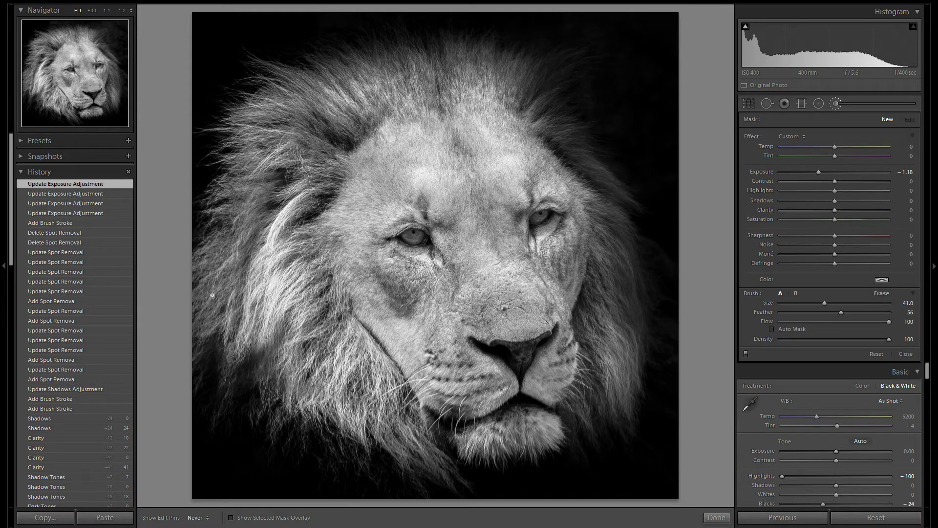
key(h)
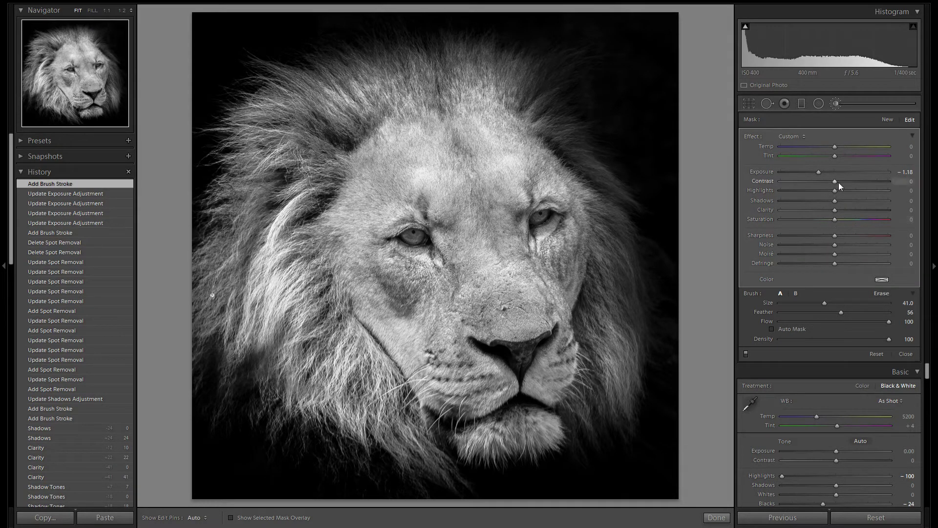
drag(819, 172, 825, 174)
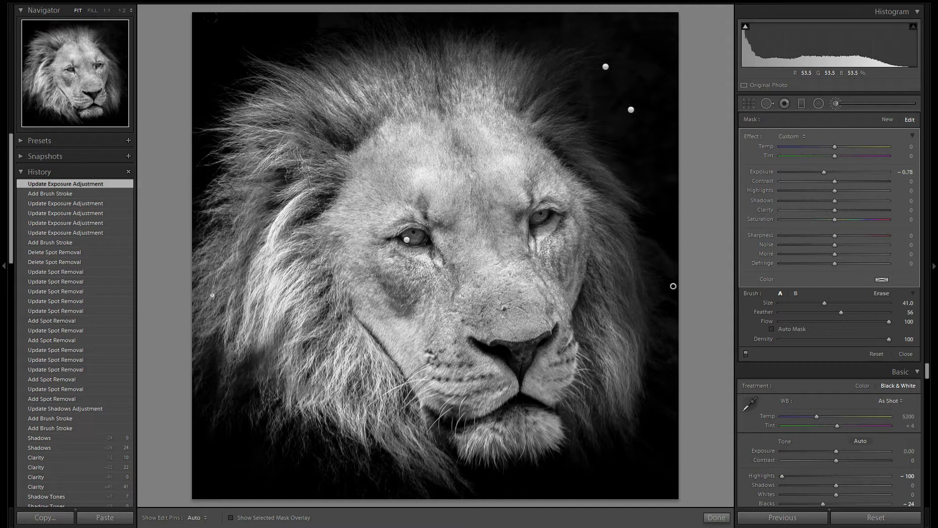
Step: Set the first background brush to Exposure −1.94 and close the brush tool
click(630, 110)
click(605, 67)
drag(807, 171, 810, 172)
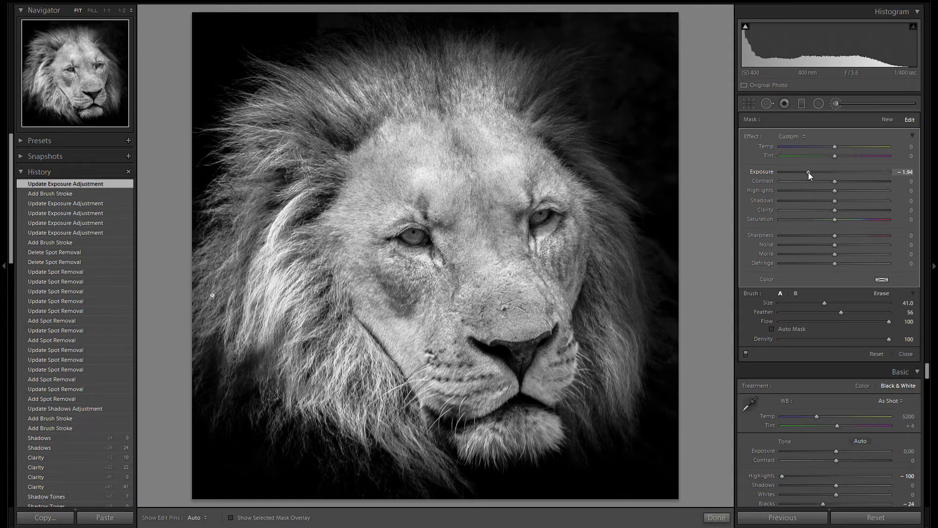
drag(808, 172, 808, 172)
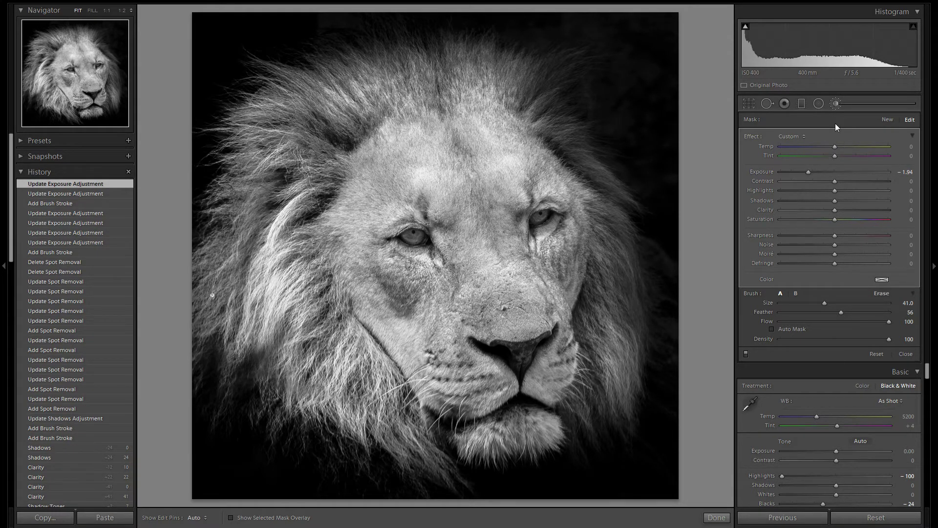
click(839, 101)
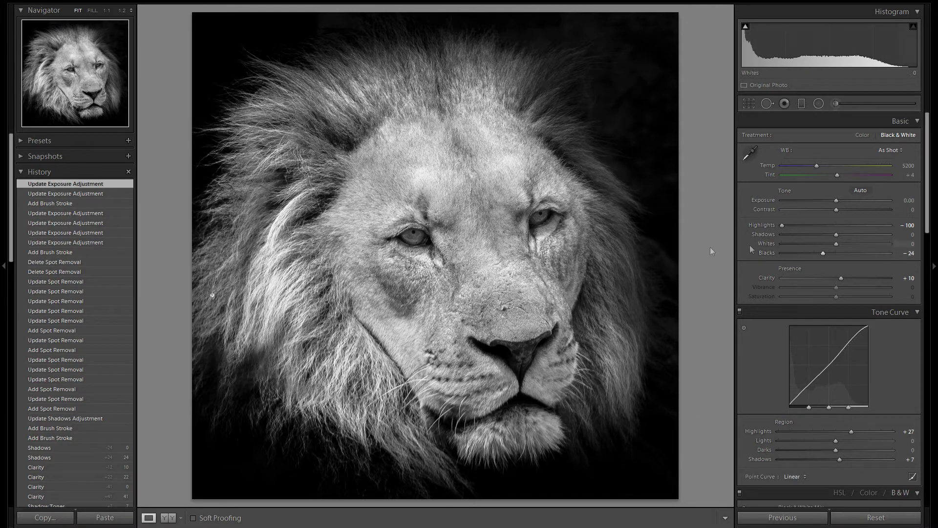
Step: Paint two Shadows 100 strokes over the lower-left mane with a slightly smaller brush
click(835, 104)
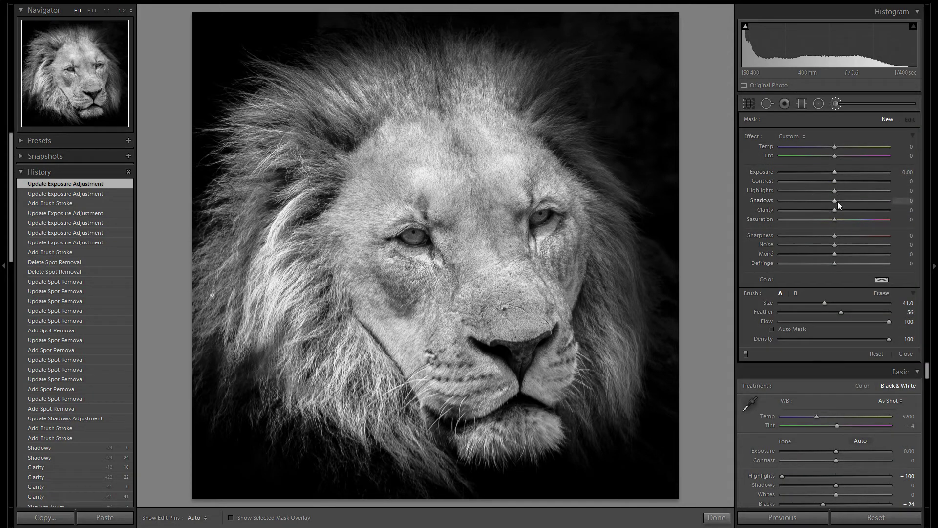
drag(837, 201, 914, 210)
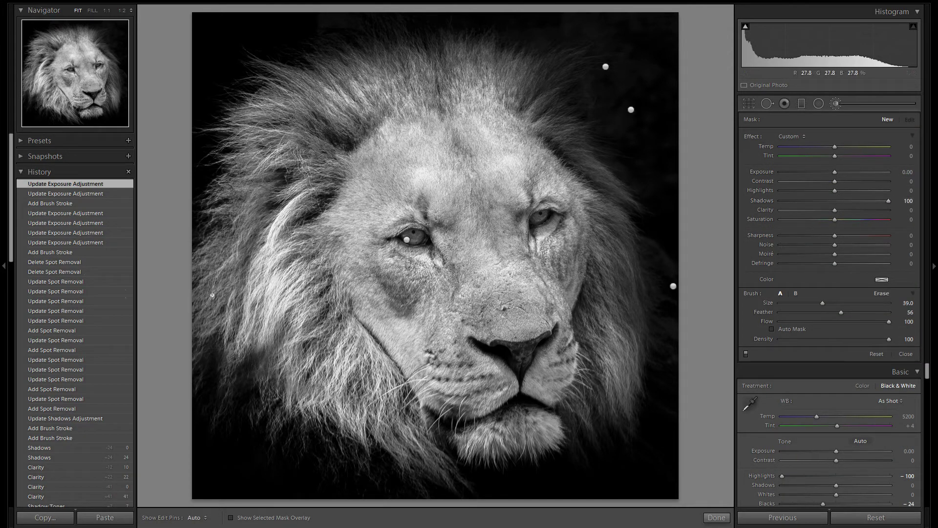
key(h)
key(bracketleft)
drag(309, 455, 262, 446)
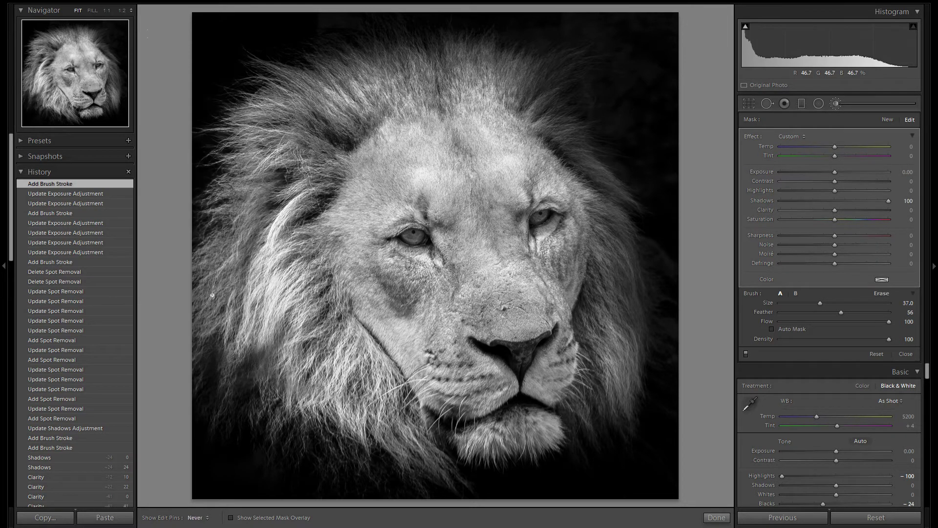
click(292, 80)
key(h)
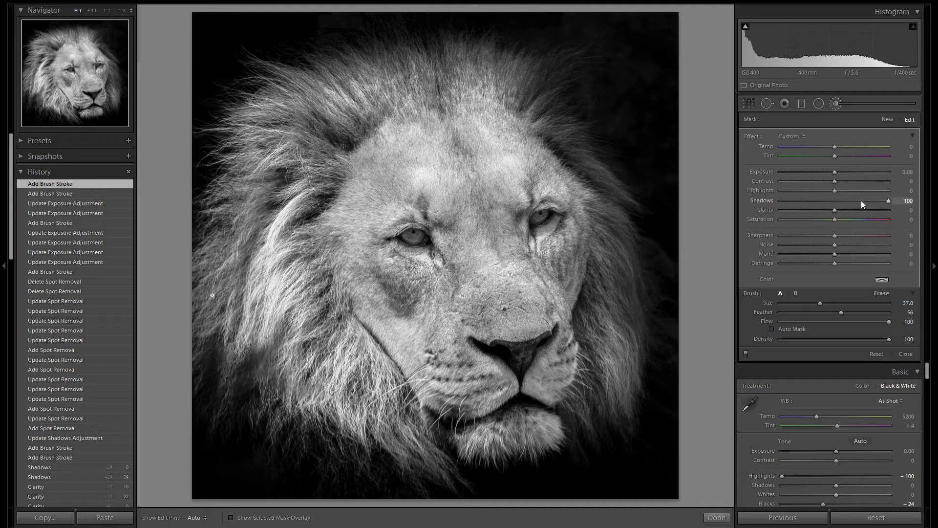
drag(861, 200, 867, 200)
drag(895, 203, 910, 202)
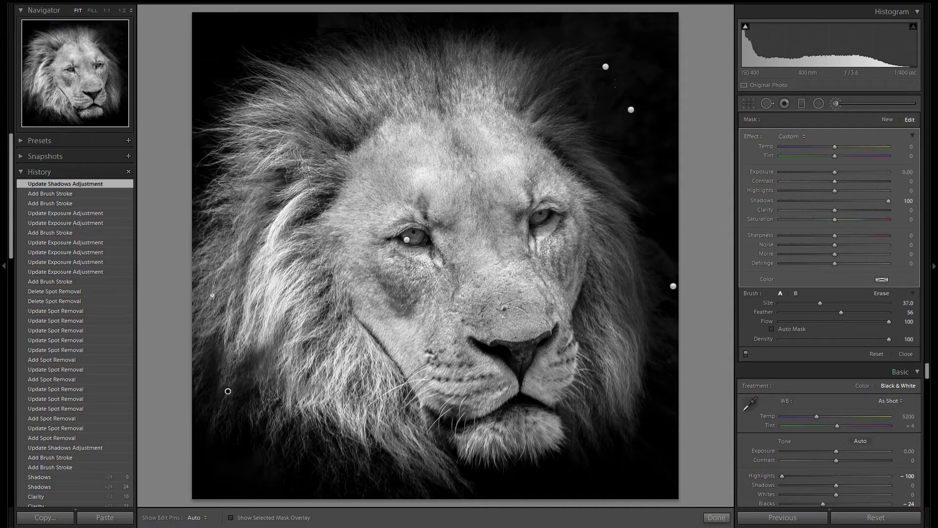
click(836, 104)
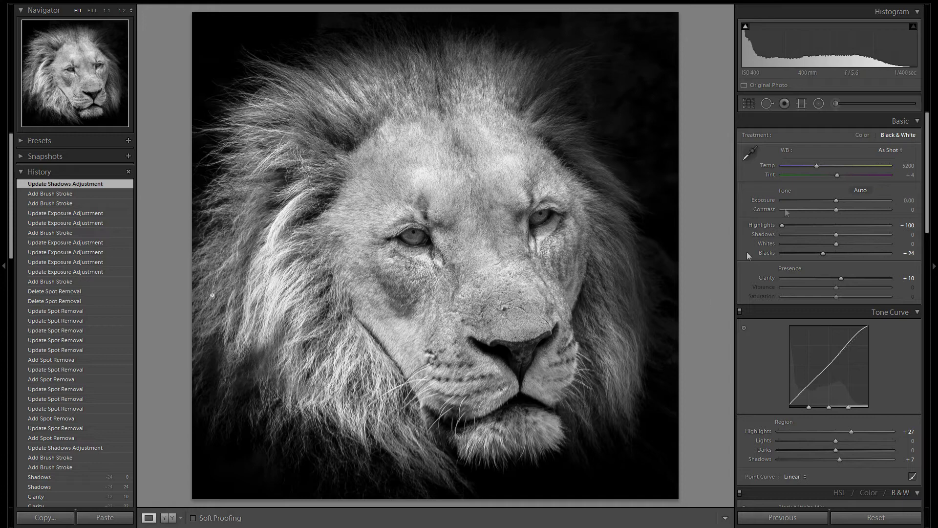
Step: Prepare another brush at about Exposure −0.53, size 40, for more background darkening
click(835, 105)
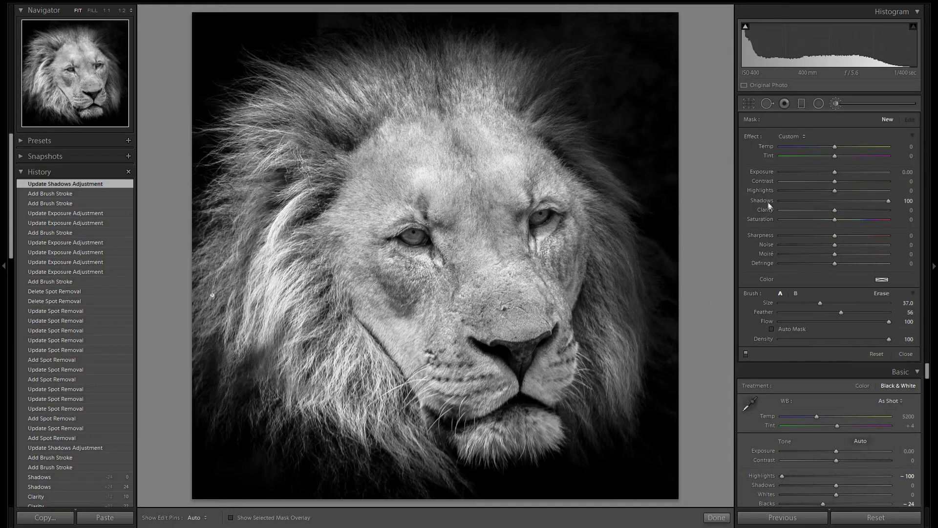
click(828, 172)
scroll(613, 140, up, 1)
key(h)
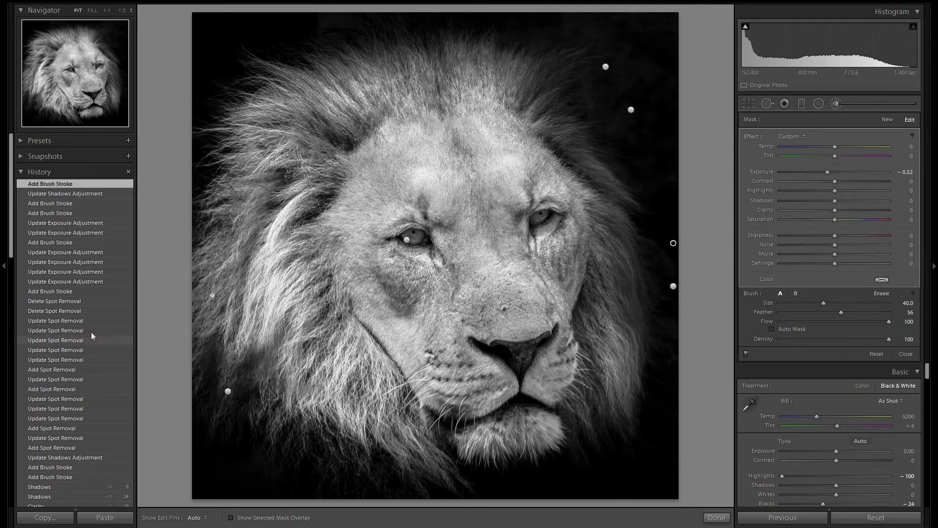
scroll(91, 331, down, 10)
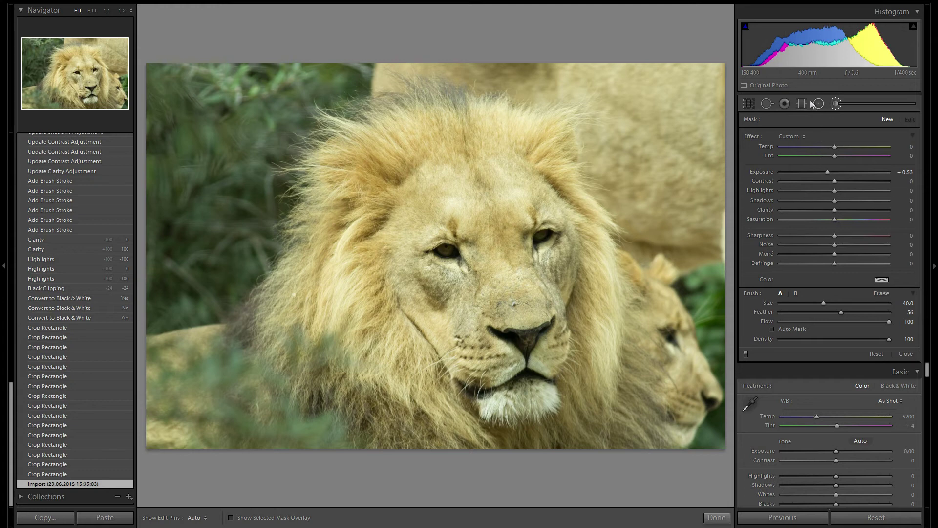
Step: View the original colour Import state, then return to the latest Add Brush Stroke step
click(836, 103)
scroll(87, 207, up, 10)
scroll(88, 206, up, 5)
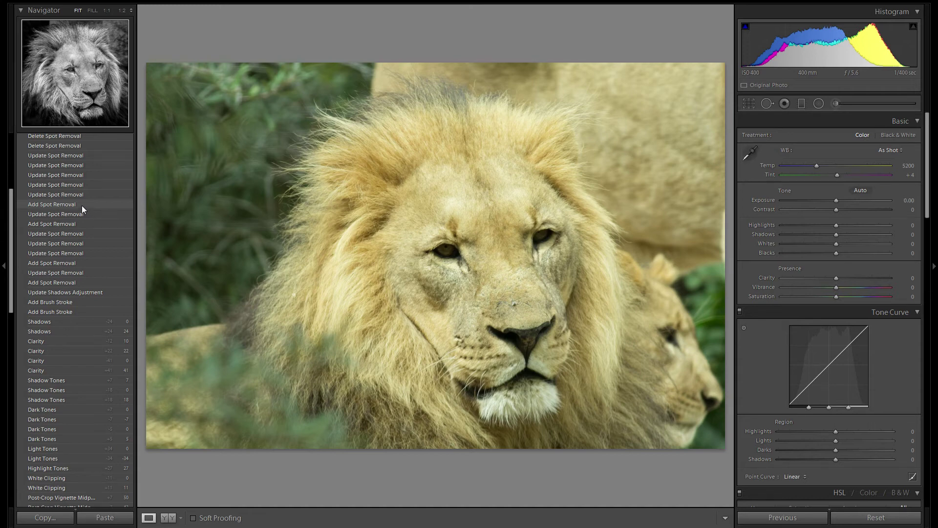
scroll(81, 205, up, 5)
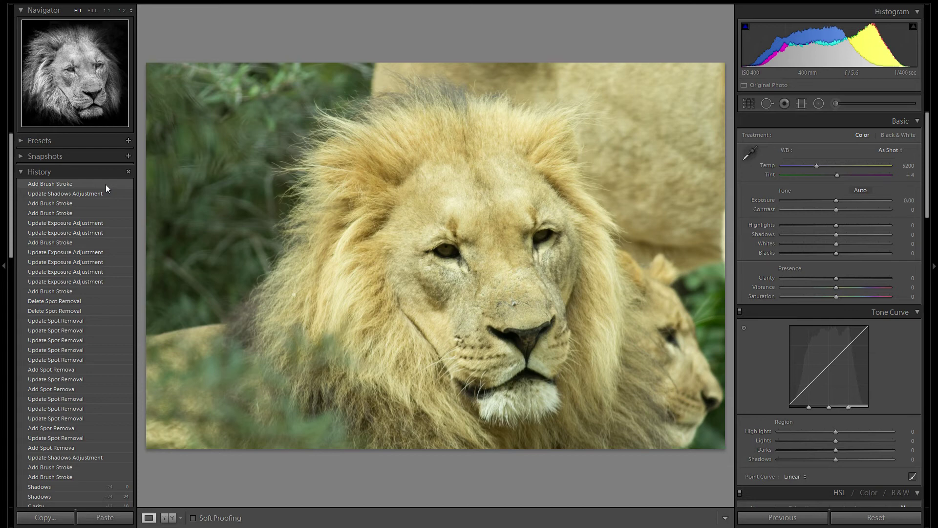
click(105, 183)
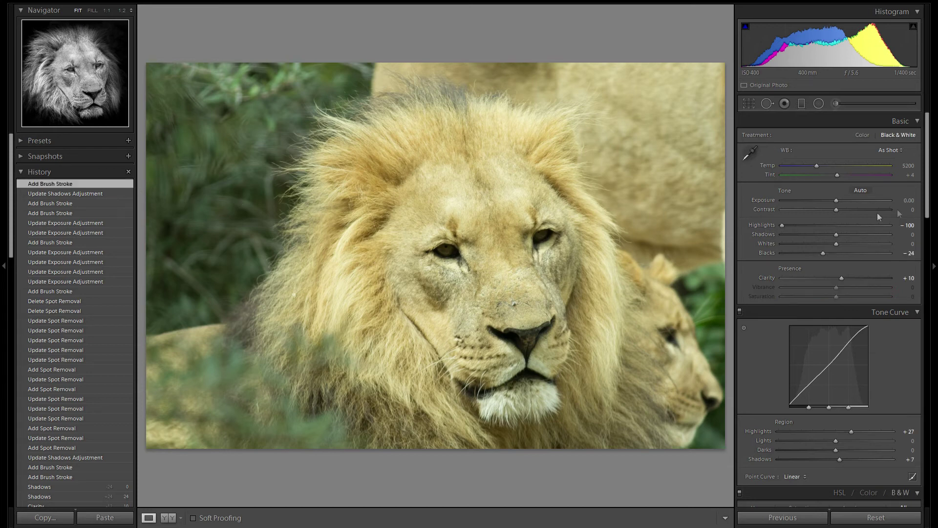